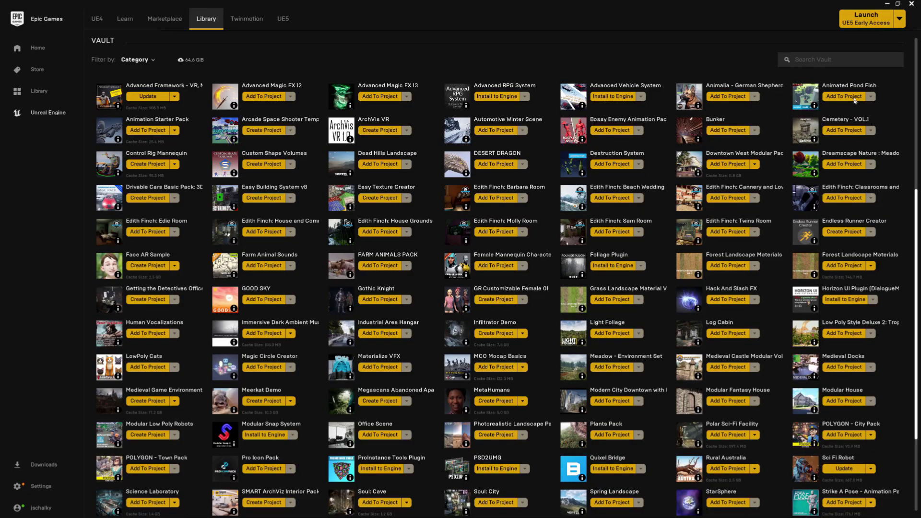
Step: Search the Vault for "tropical" and use Add To Project on the tropical Vegetation Ground and Pandanus packs
type("al")
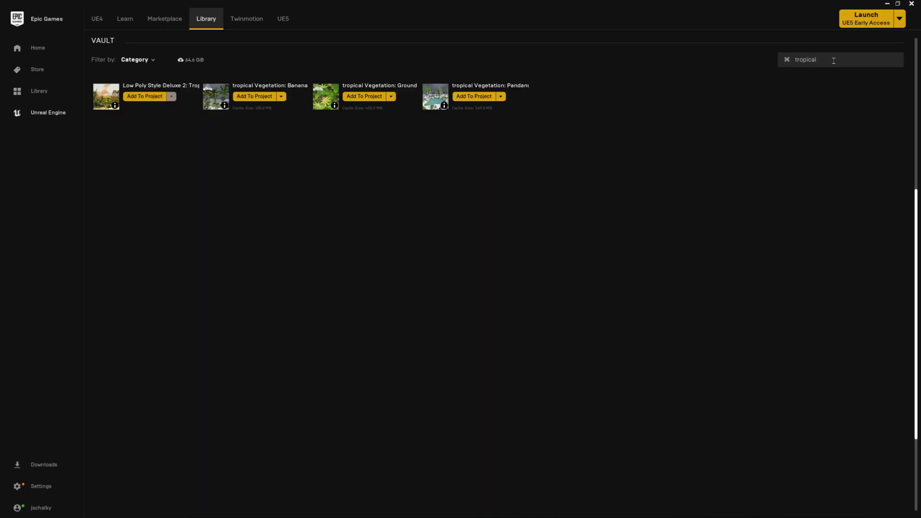
left_click(362, 96)
left_click(530, 351)
left_click(481, 98)
left_click(541, 350)
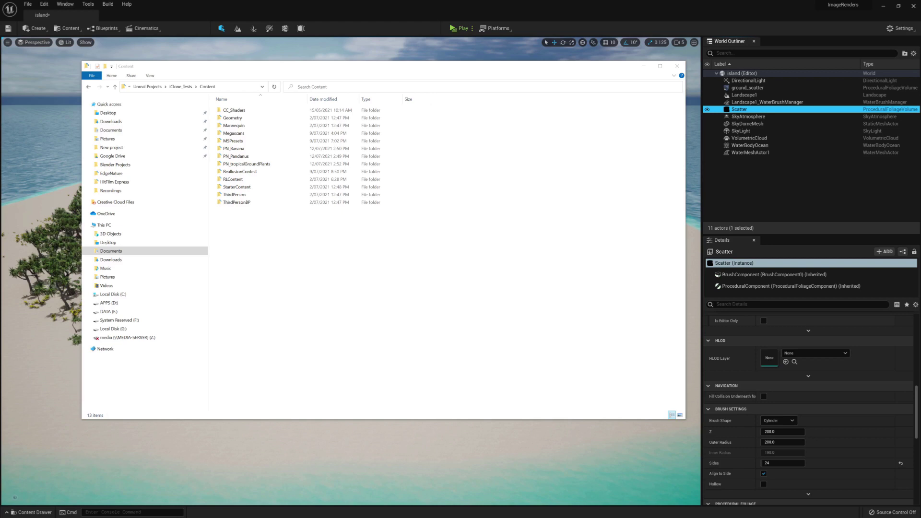
Step: Copy the PN_ vegetation folders from the iClone_Tests project's Content folder into the ImageRenders project's Content folder
left_click(249, 157)
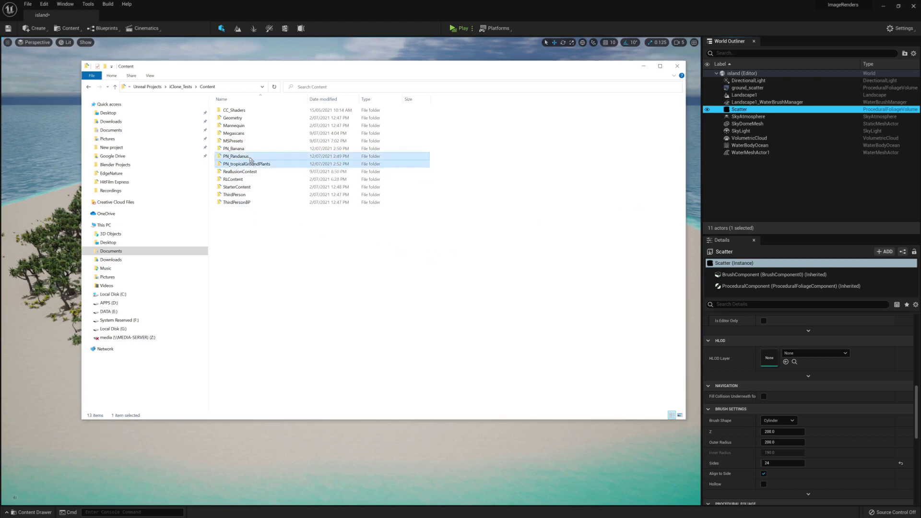
left_click(148, 87)
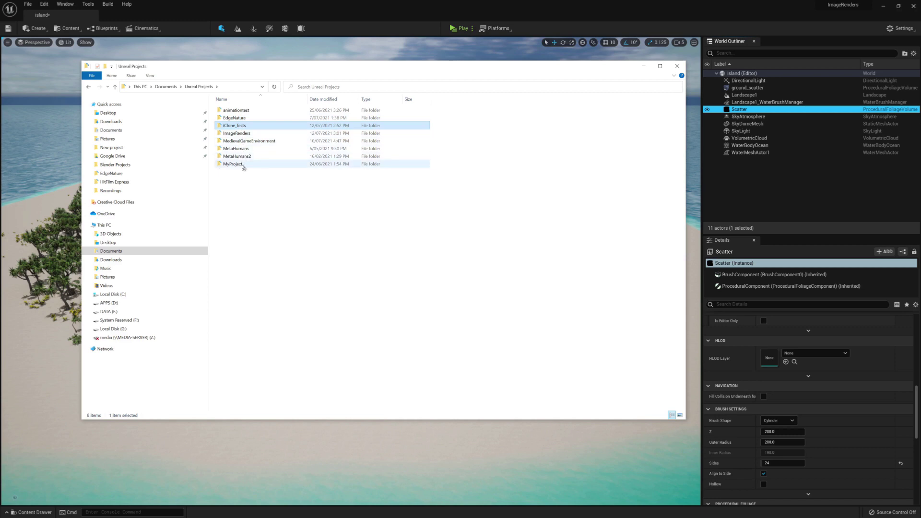
double_click(242, 133)
double_click(235, 118)
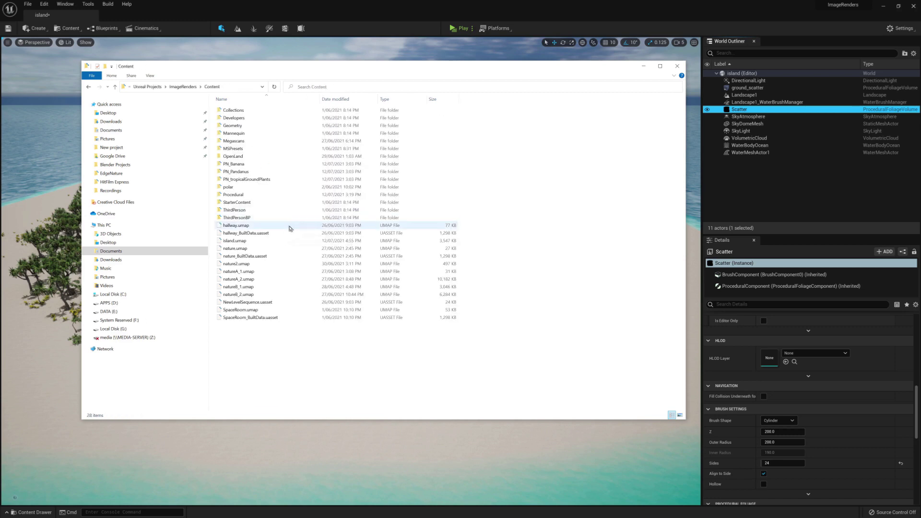
key("ctrl+v")
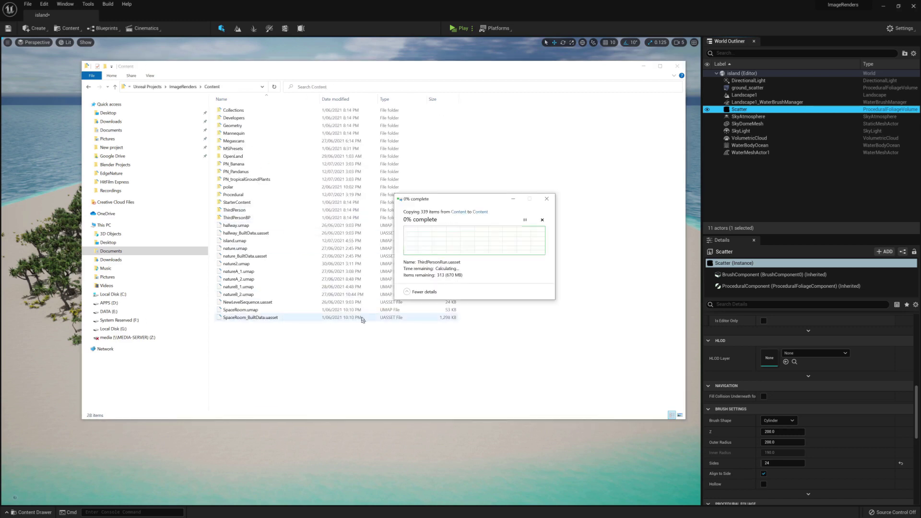
Step: Search the editor preferences for "proced" and check the experimental Procedural Foliage option
left_click(44, 3)
left_click(72, 110)
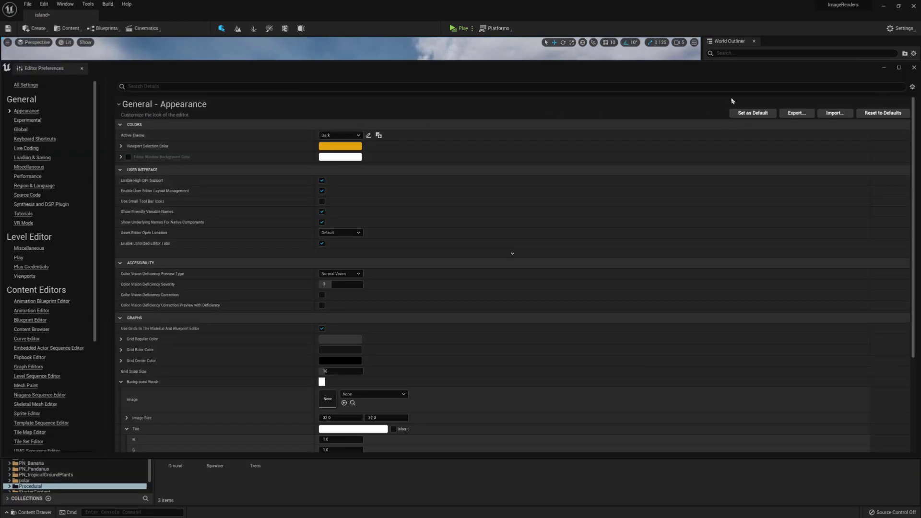
left_click(548, 86)
type("proced")
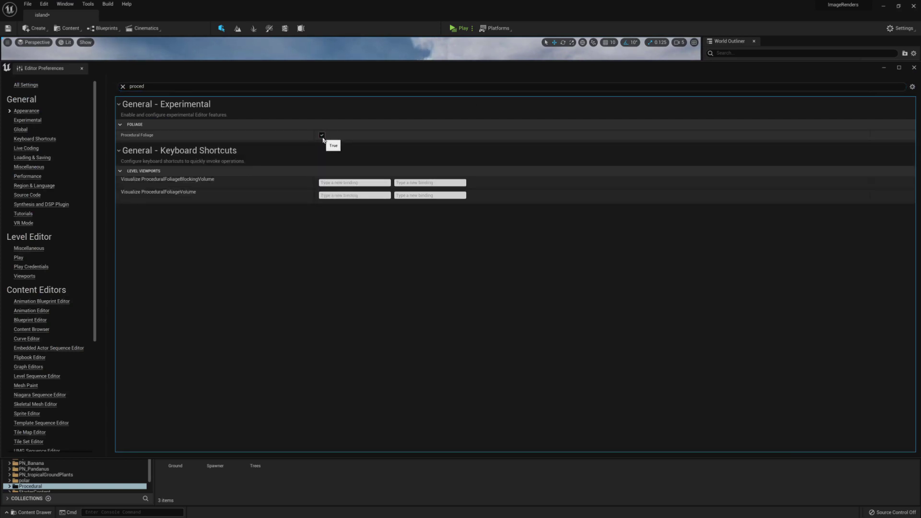
left_click(914, 67)
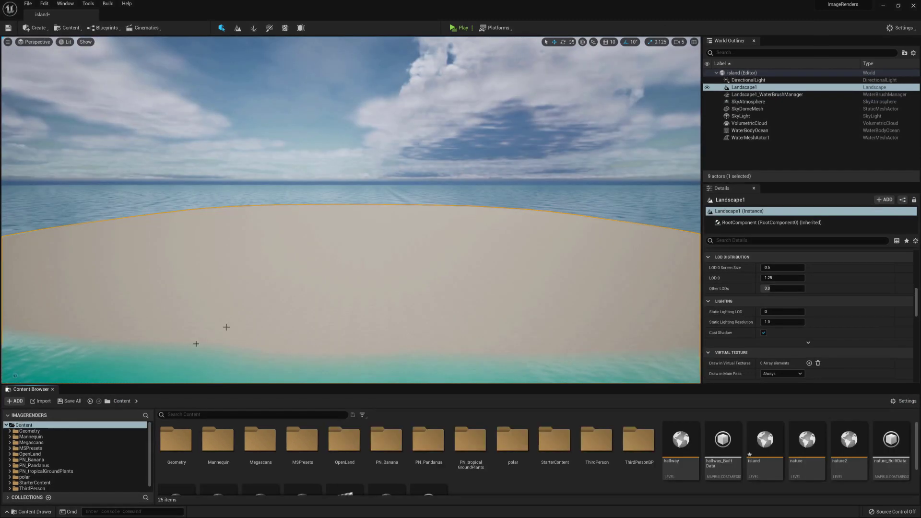
Step: Create a folder named Procedural in the project's Content folder and open it
right_click(23, 425)
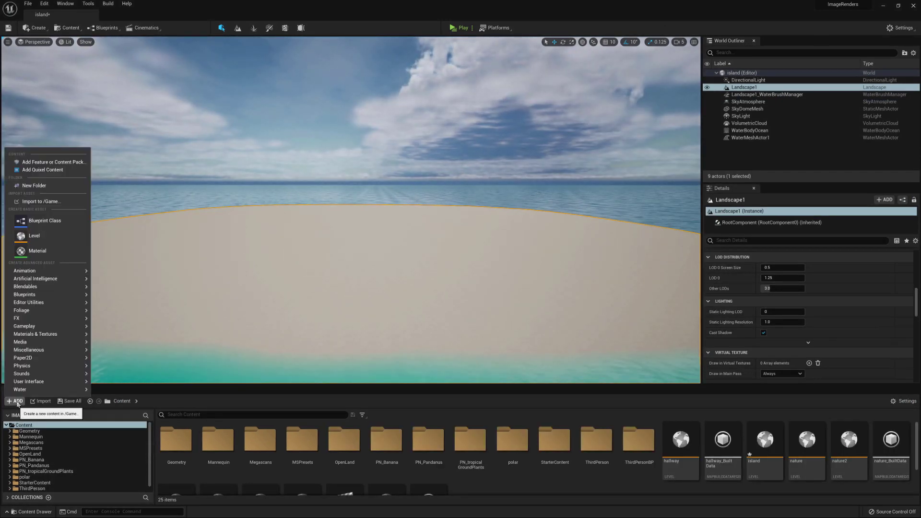
left_click(29, 186)
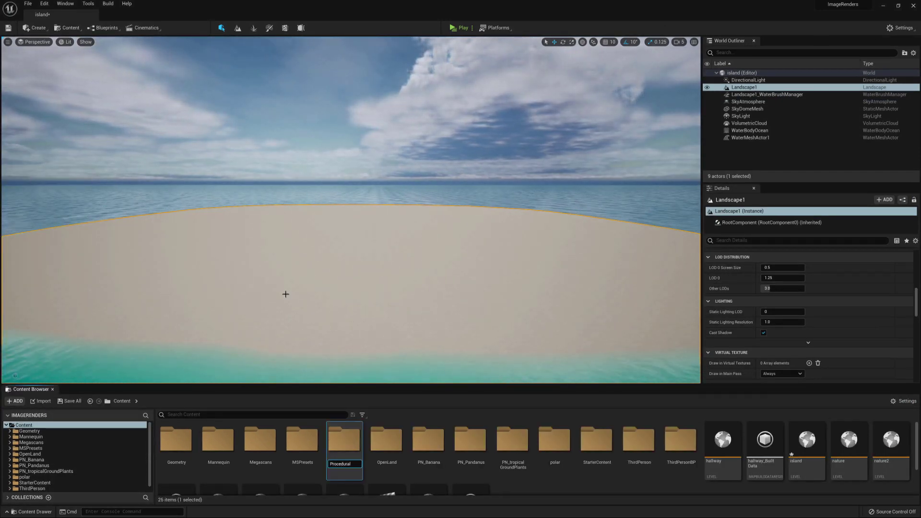
type("Procedural")
key("Return")
double_click(556, 439)
Step: Create a subfolder named Ground inside the Procedural folder and return to Procedural
right_click(58, 482)
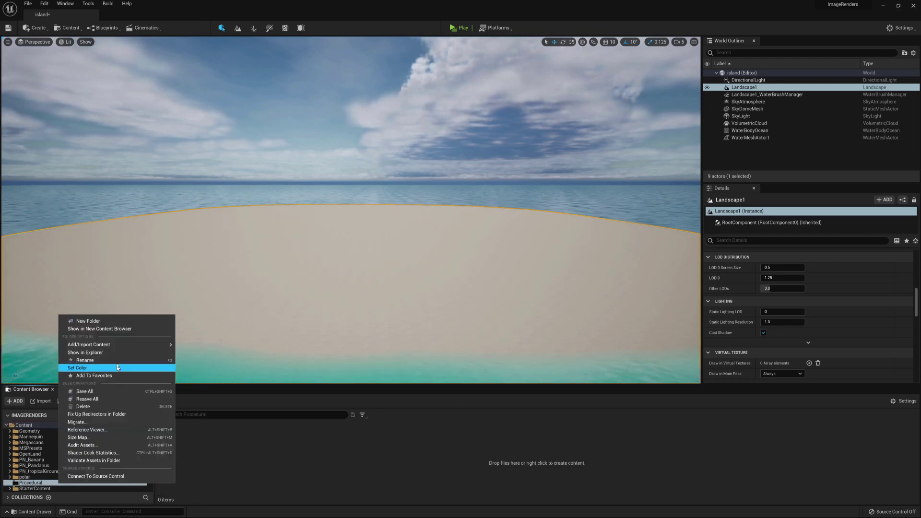
left_click(87, 321)
type("F")
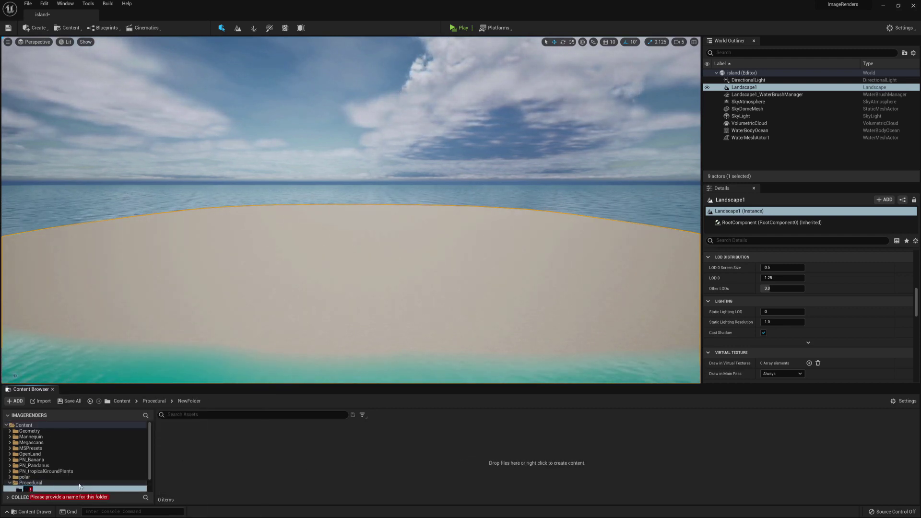
type("round")
key("Return")
left_click(77, 482)
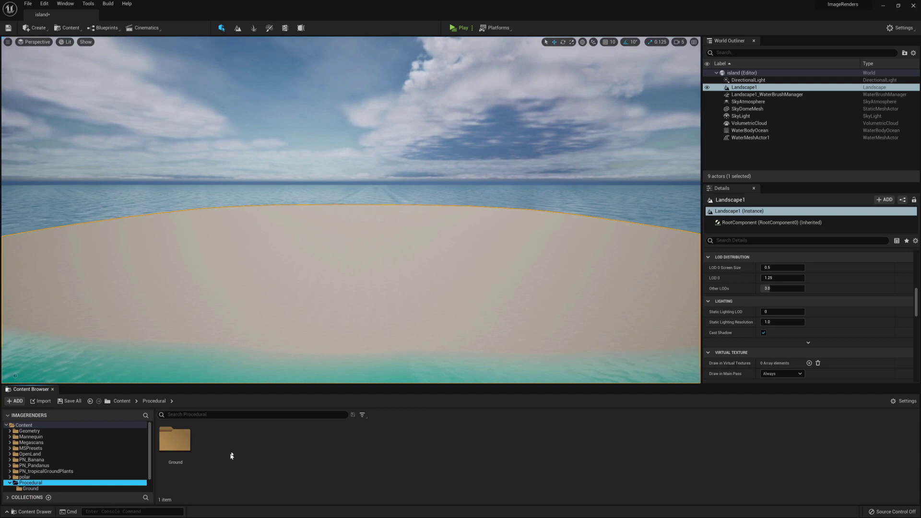
Step: Add two more subfolders to the Procedural folder, named Trees and Spawner
right_click(230, 456)
left_click(256, 229)
type("Trees")
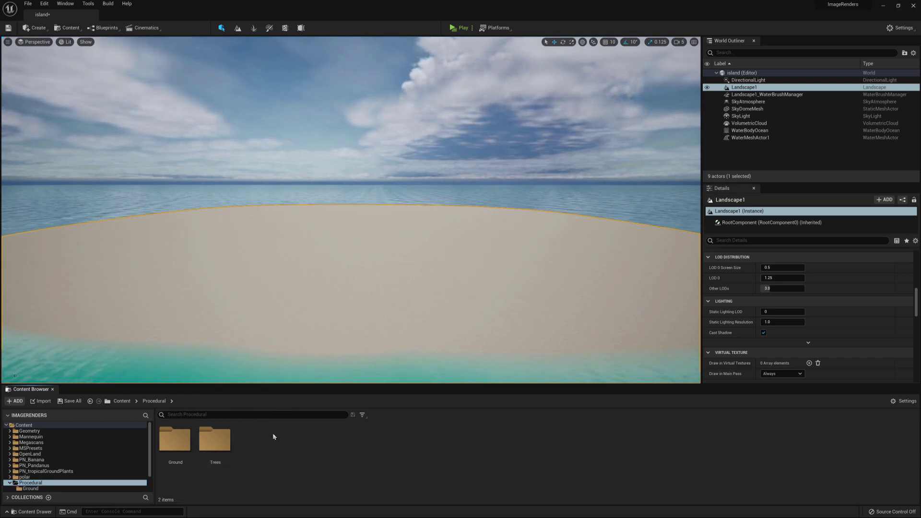
right_click(262, 446)
left_click(284, 221)
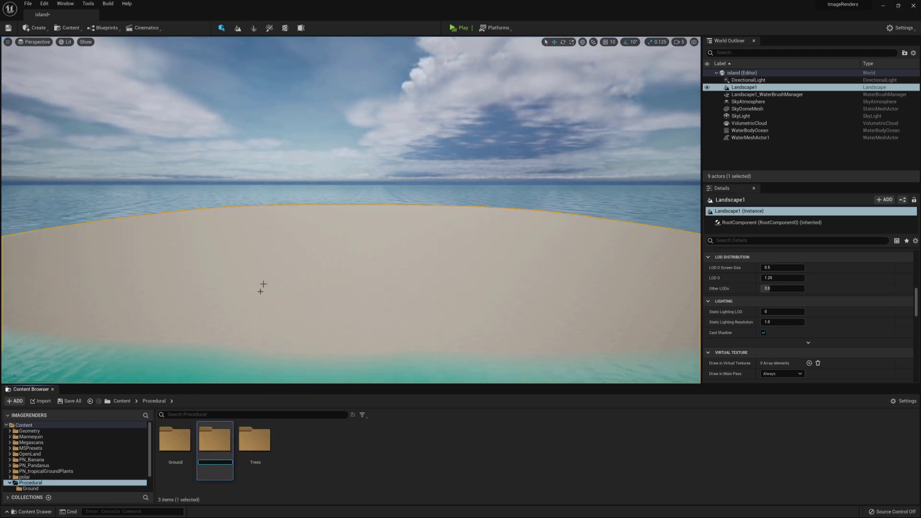
Step: Create a Static Mesh Foliage asset named Tree in the Trees folder
double_click(254, 440)
right_click(176, 447)
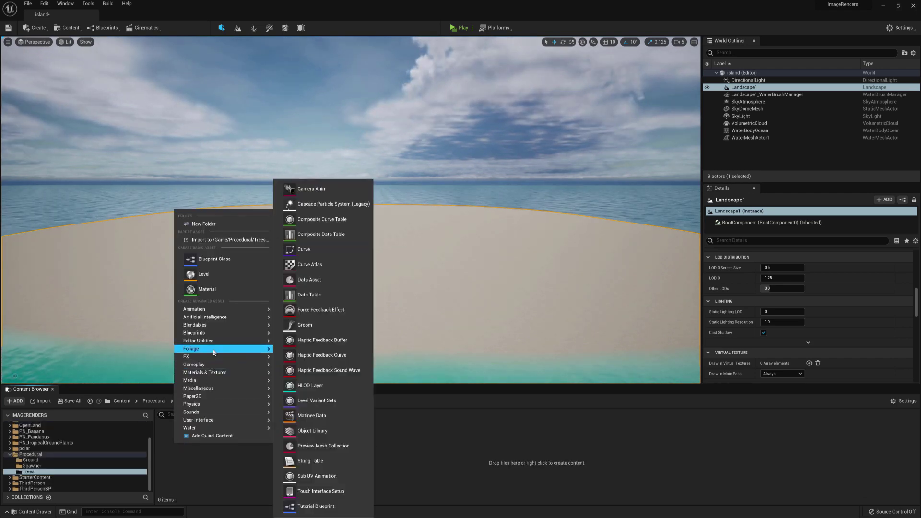
mouse_move(207, 348)
left_click(312, 397)
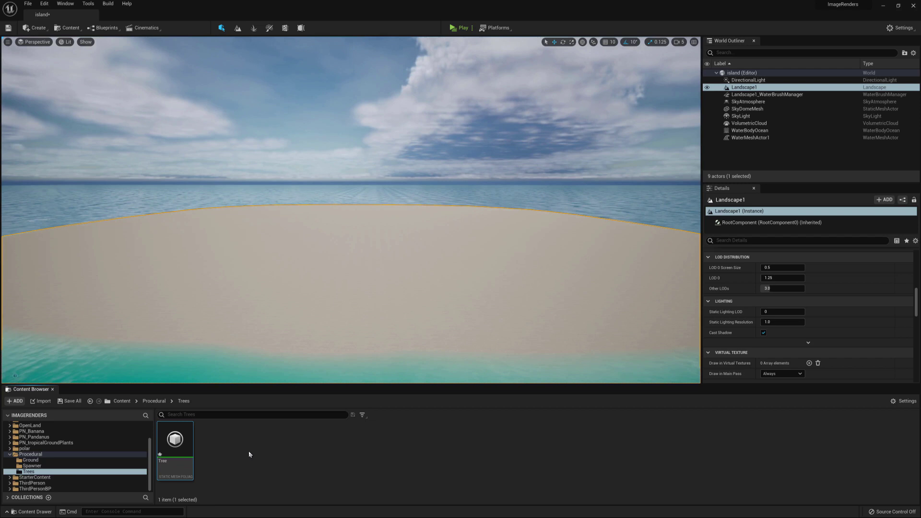
Step: Paste four copies of the Tree foliage asset into the Trees folder
key("ctrl+v")
key("ctrl+v")
key("ctrl+v")
key("ctrl+v")
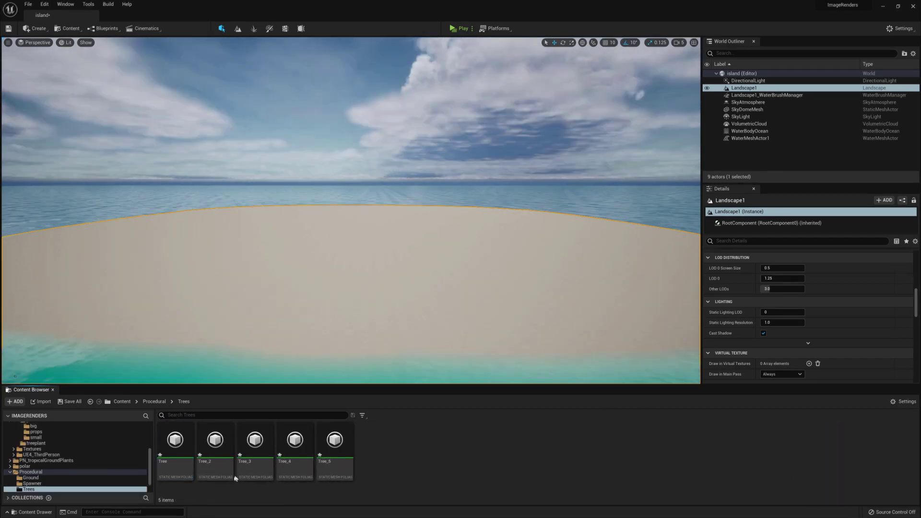
Step: Open all five tree foliage assets in the Trees folder for editing
double_click(221, 446)
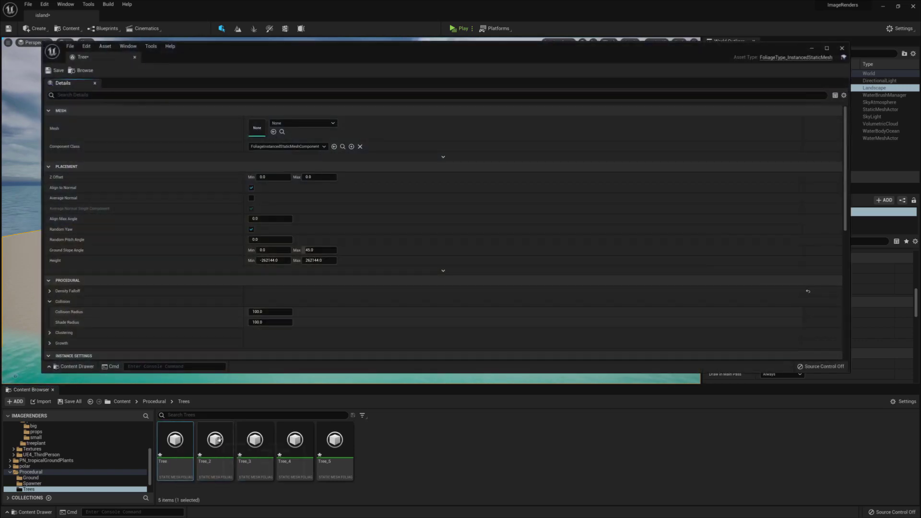
double_click(220, 444)
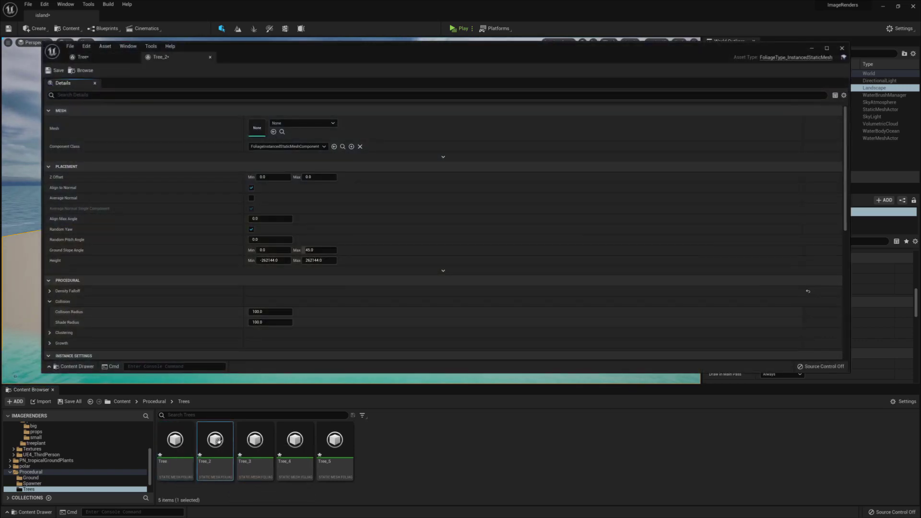
double_click(254, 441)
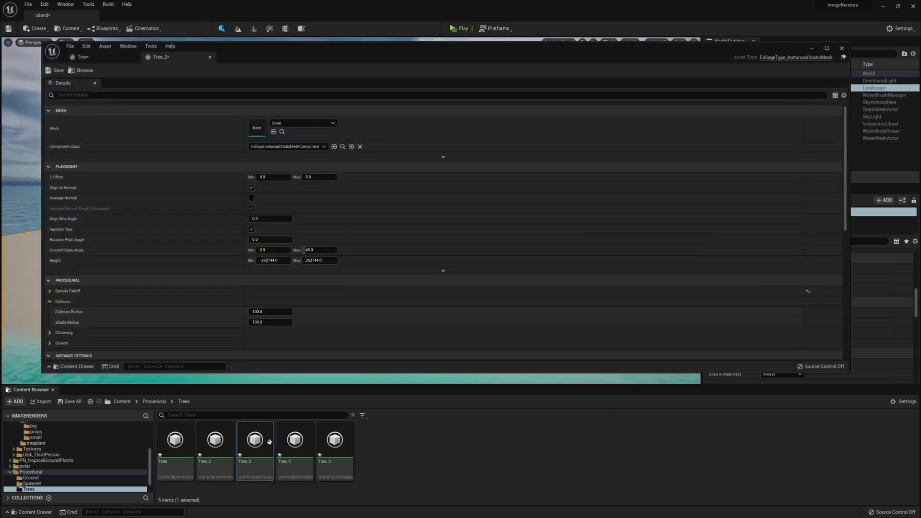
double_click(294, 439)
double_click(336, 441)
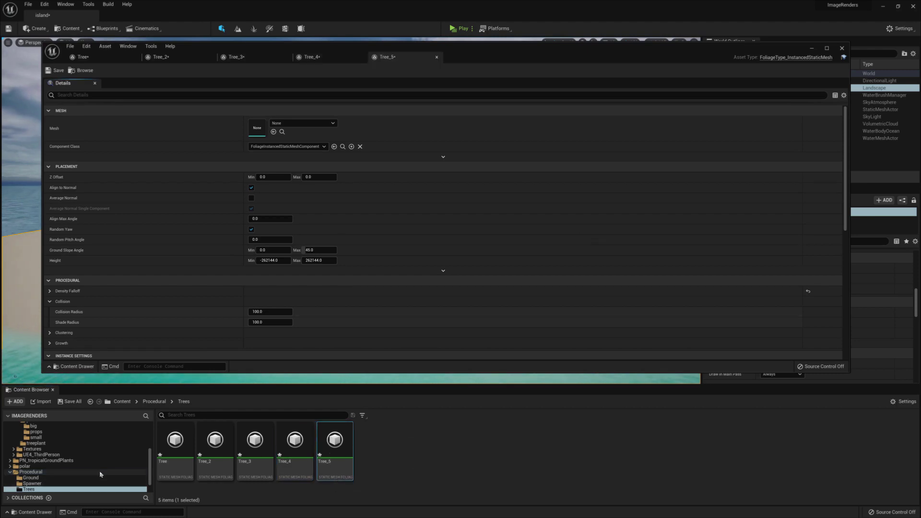
Step: Assign the bigplant_01 mesh from the PN_Pandanus big folder as the mesh of the Tree foliage asset
scroll(66, 477, "up", 1)
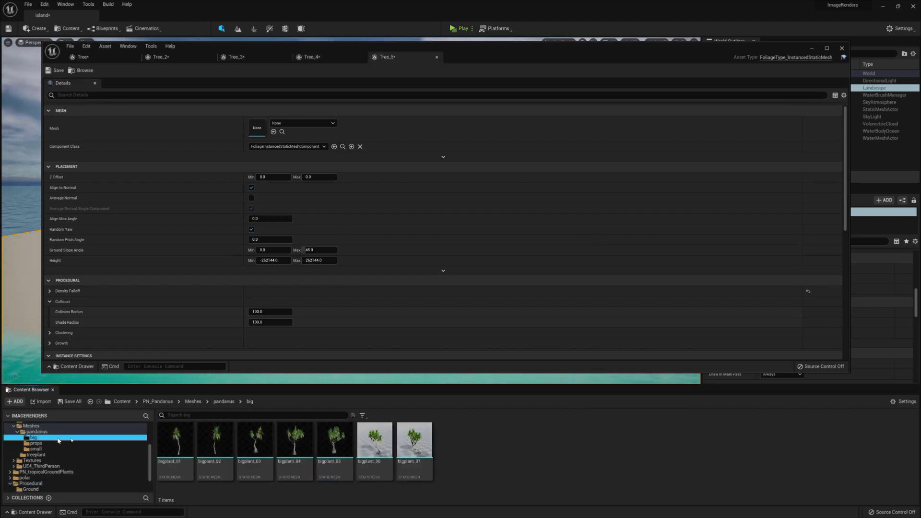
left_click(58, 437)
left_click_drag(171, 443, 259, 128)
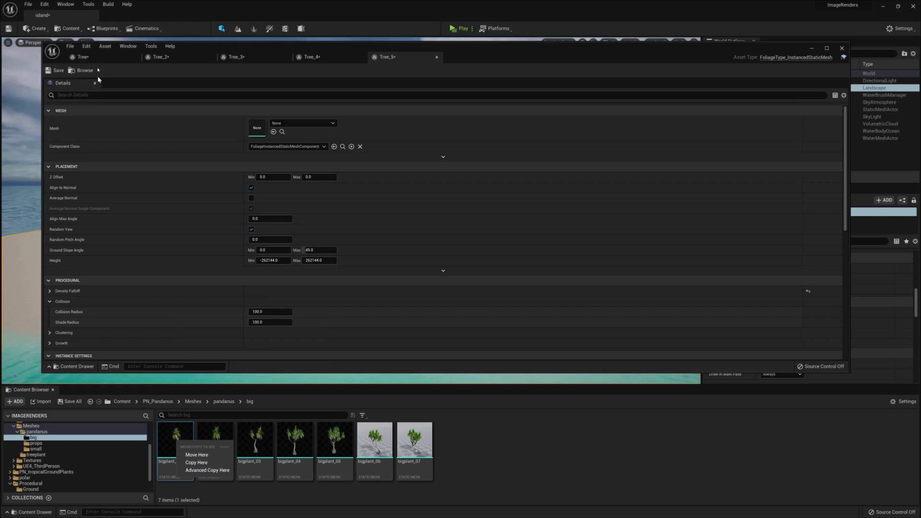
left_click(83, 56)
left_click_drag(167, 443, 262, 133)
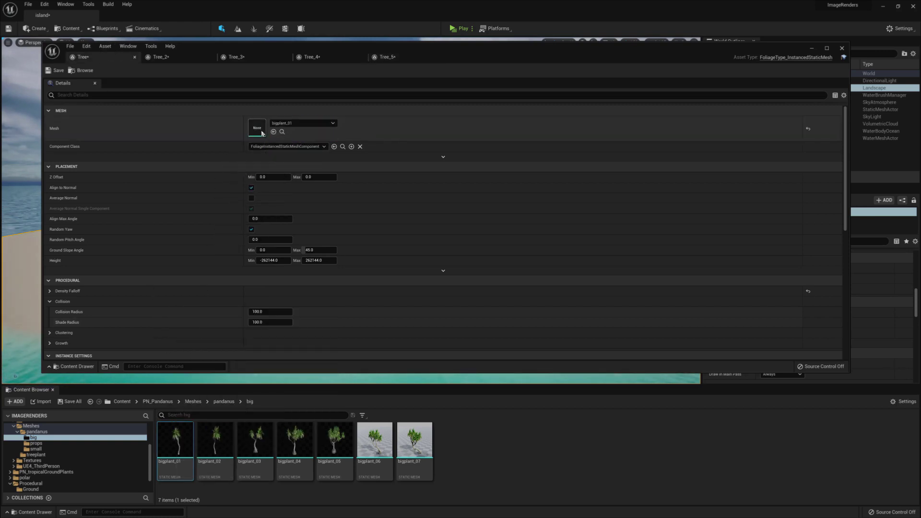
Step: Assign the meshes bigplant_02, bigplant_03, bigplant_04 and bigplant_05 to Tree_2, Tree_3, Tree_4 and Tree_5 respectively
left_click(160, 56)
left_click_drag(215, 441, 259, 129)
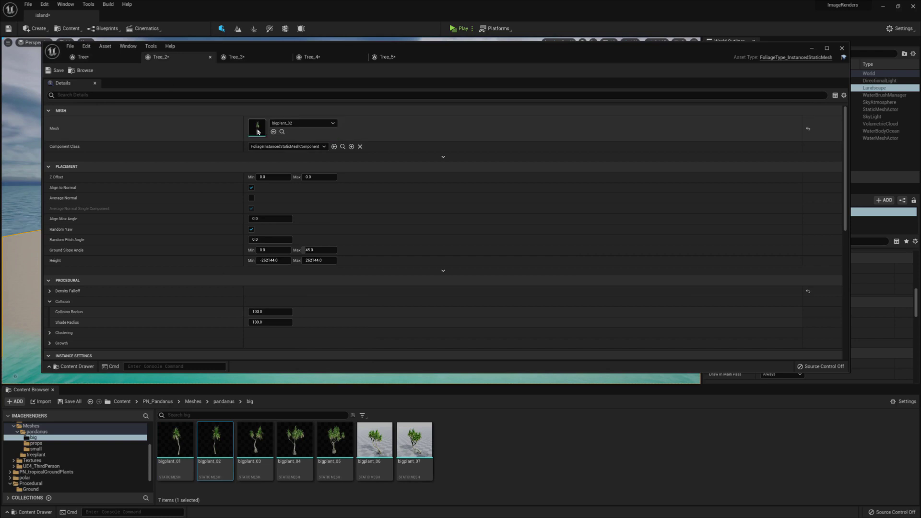
left_click(236, 56)
left_click_drag(255, 441, 284, 135)
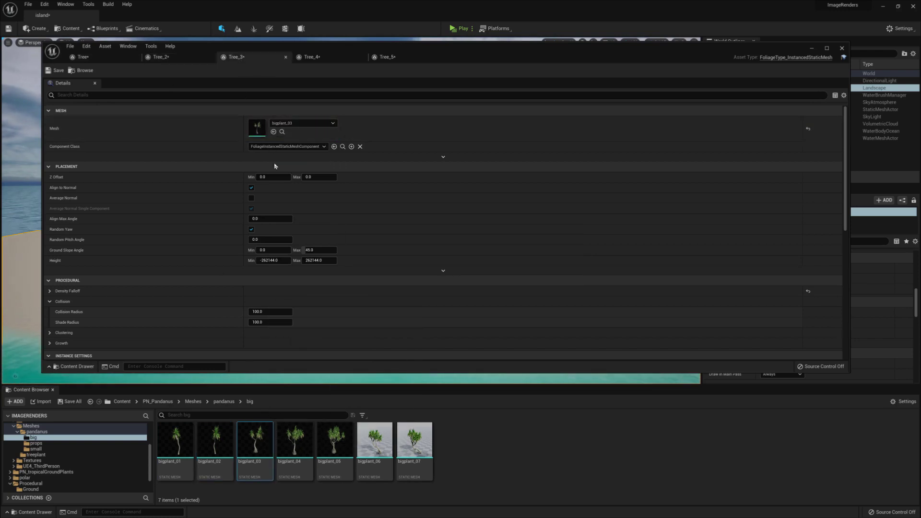
left_click(311, 56)
left_click_drag(295, 441, 312, 130)
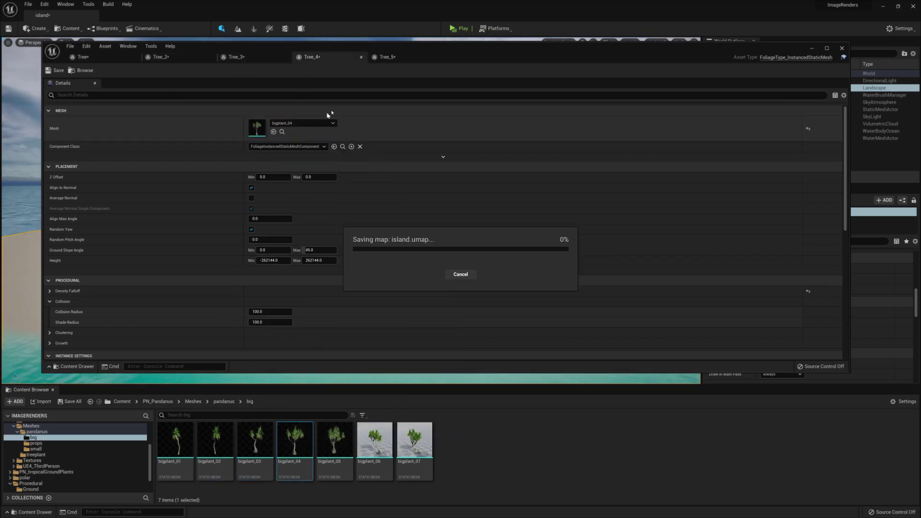
left_click(388, 57)
left_click_drag(334, 445, 273, 131)
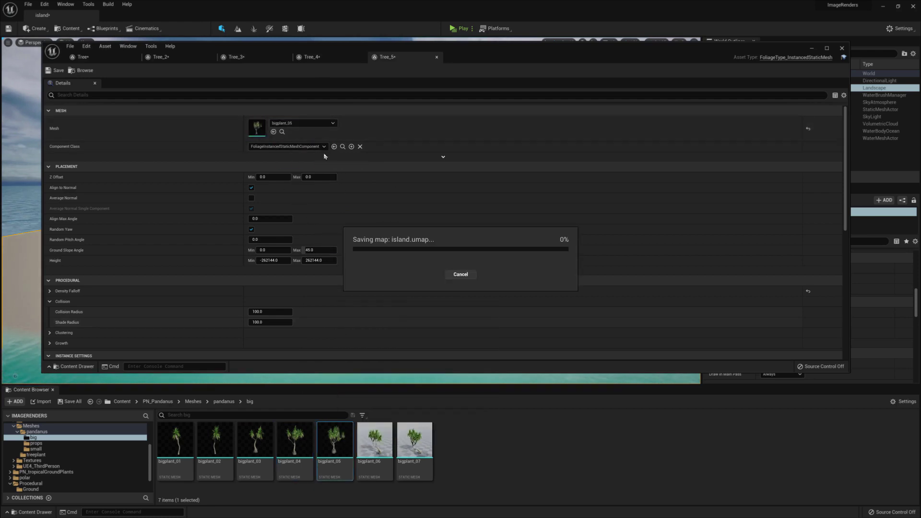
left_click(479, 459)
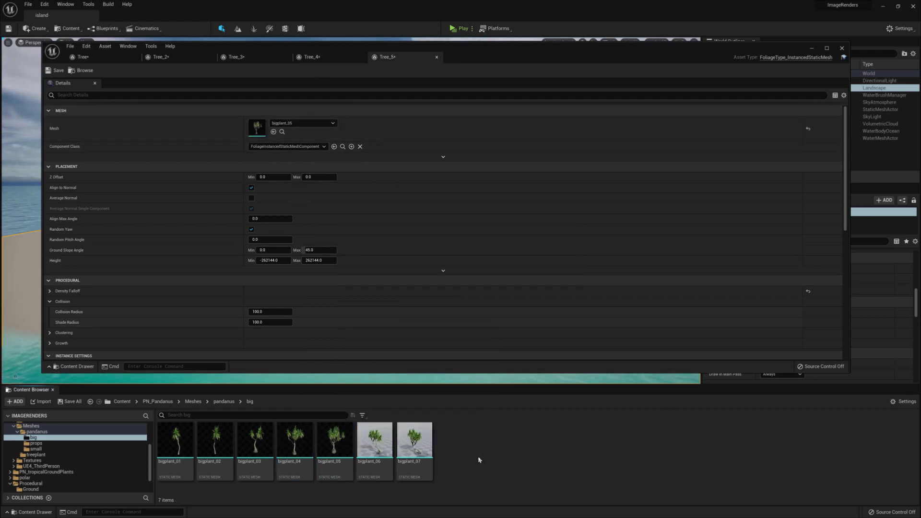
Step: Create a Static Mesh Foliage asset named Ground in the Procedural/Ground folder
scroll(49, 474, "down", 2)
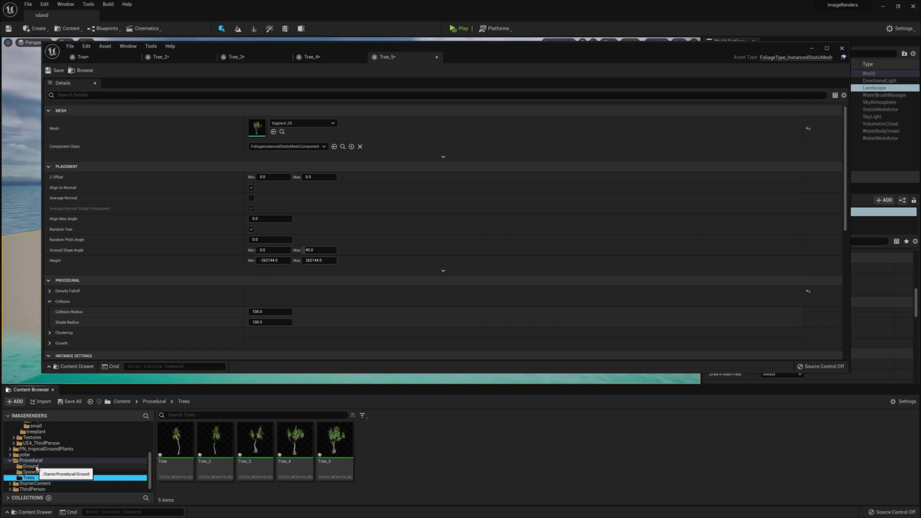
left_click(58, 467)
right_click(189, 451)
mouse_move(205, 355)
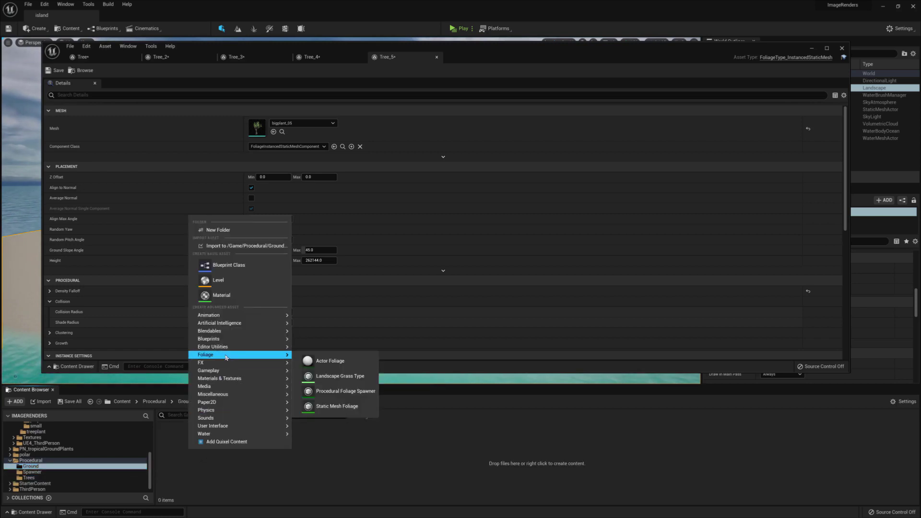
left_click(336, 407)
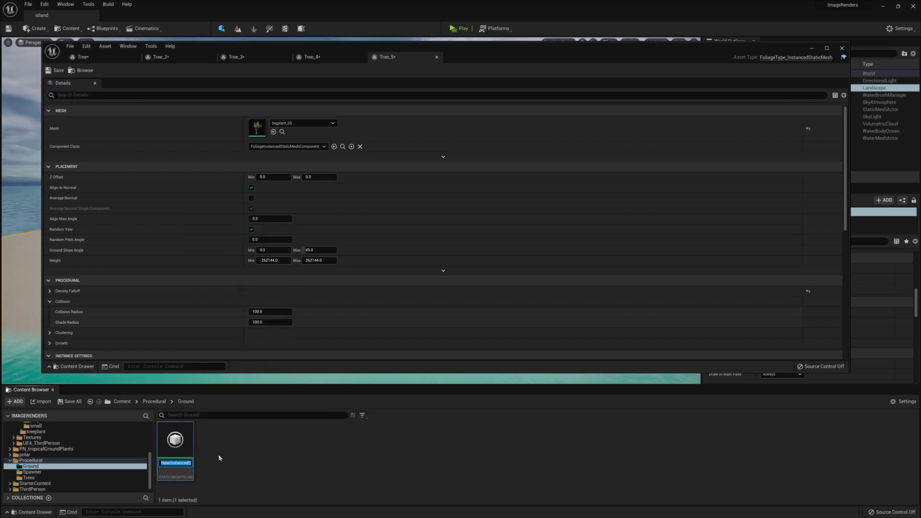
type("Grou")
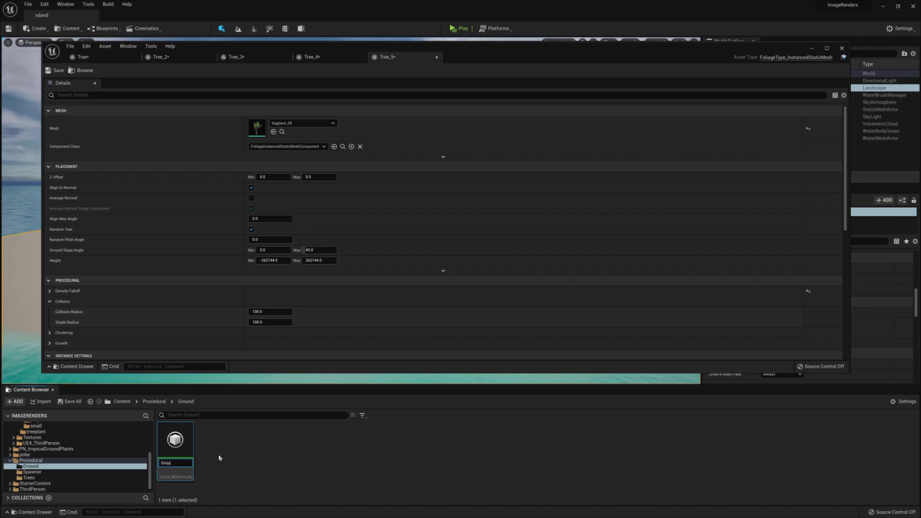
type("nd")
key("Return")
Step: Paste two copies of the Ground foliage asset into the Ground folder
key("ctrl+c")
key("ctrl+v")
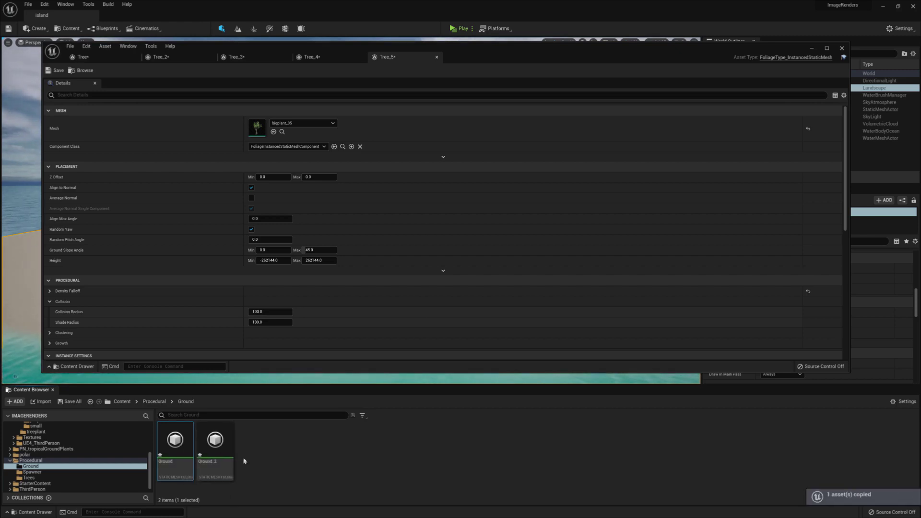
key("ctrl+v")
Step: Close the editors of all five tree foliage assets
left_click(436, 57)
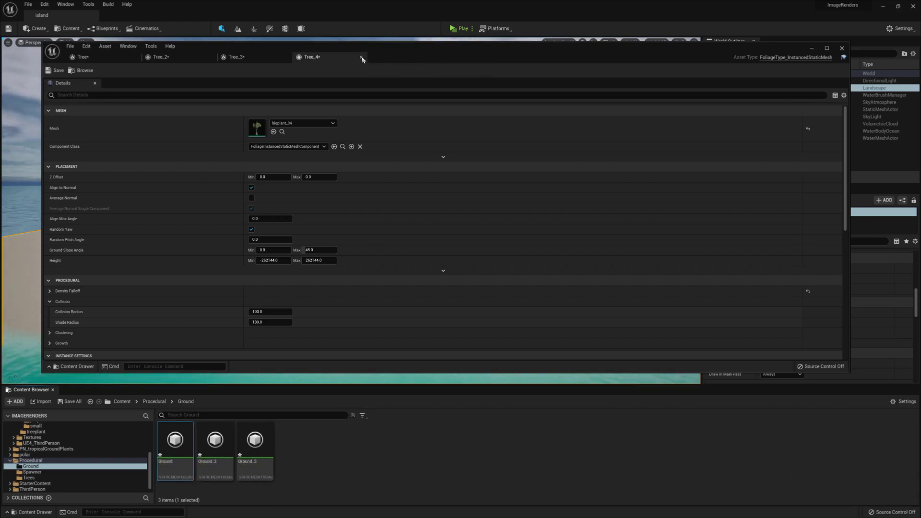
left_click(362, 57)
left_click(286, 57)
left_click(212, 57)
left_click(137, 57)
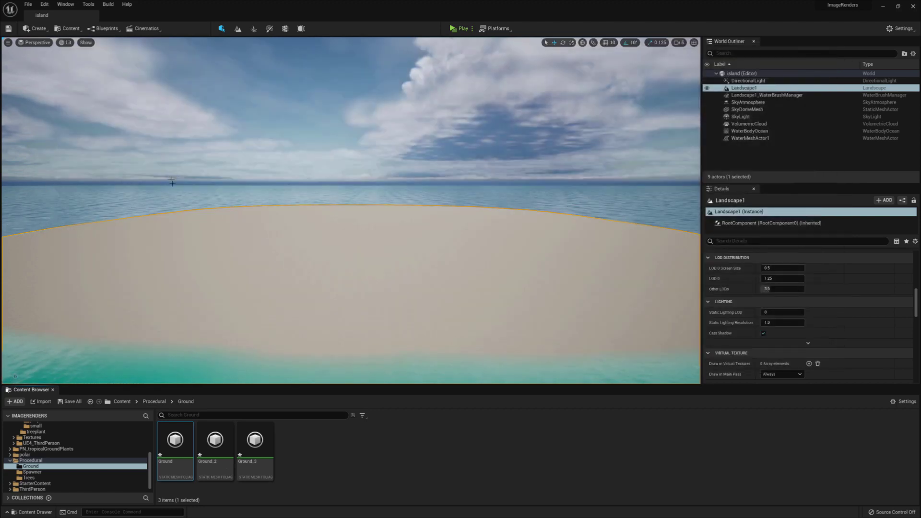
Step: Open the three foliage assets in the Ground folder for editing
double_click(175, 443)
double_click(215, 442)
double_click(254, 443)
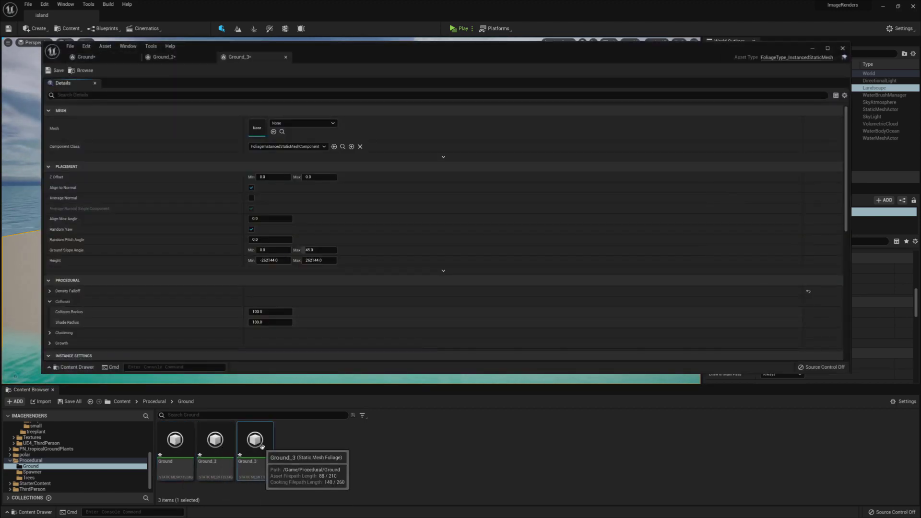
Step: Assign the PN_Pandanus small meshes groundPlant_01, groundPlant_02 and groundPlant_03 to Ground_3, Ground_2 and Ground respectively
scroll(86, 468, "up", 3)
left_click(77, 461)
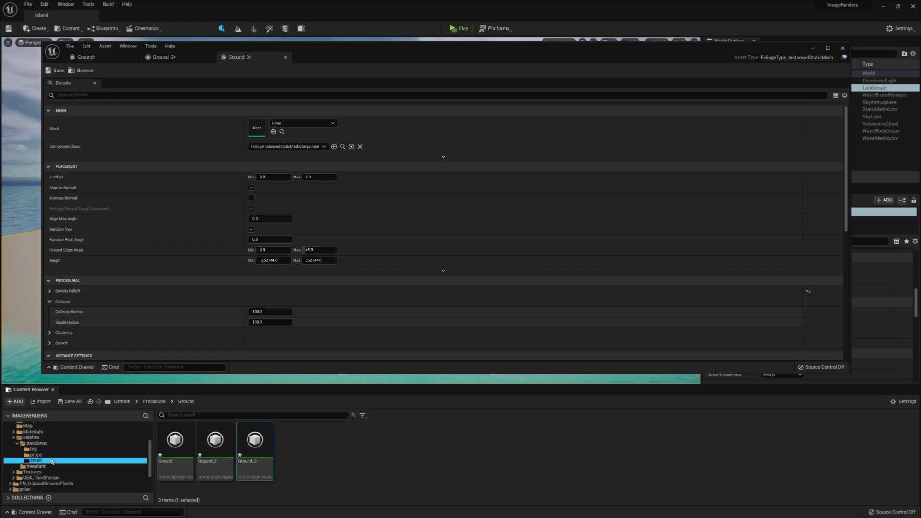
left_click_drag(177, 443, 260, 129)
left_click(163, 57)
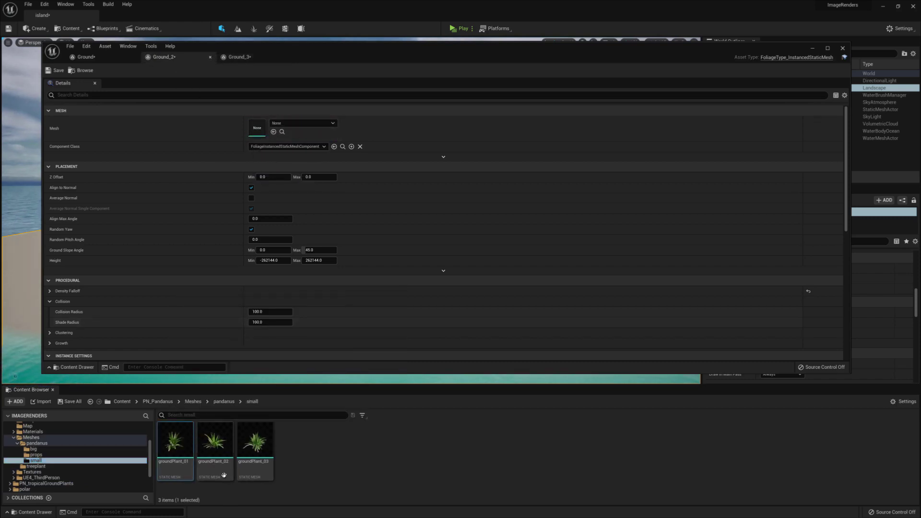
left_click_drag(215, 441, 261, 139)
left_click(86, 57)
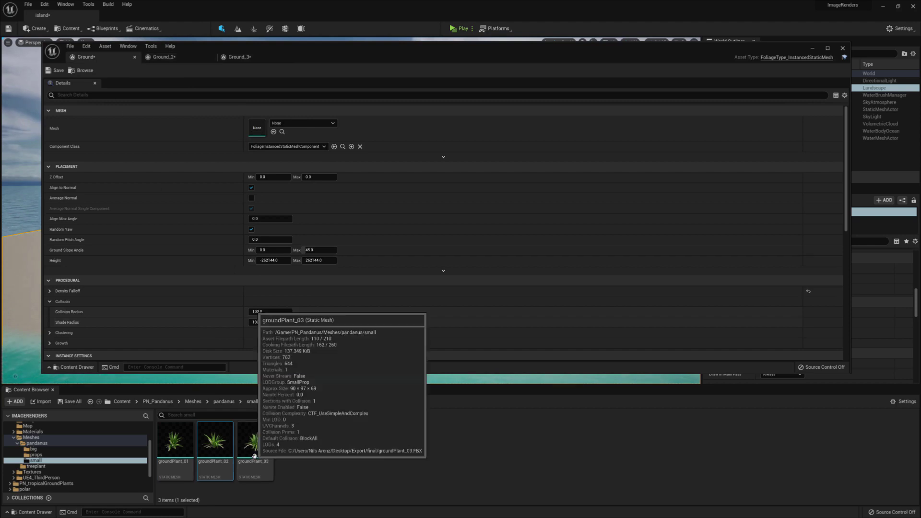
left_click_drag(255, 442, 253, 126)
Step: Set the Collision Radius and Shade Radius of the Ground foliage asset to 10 and save it
scroll(121, 300, "down", 1)
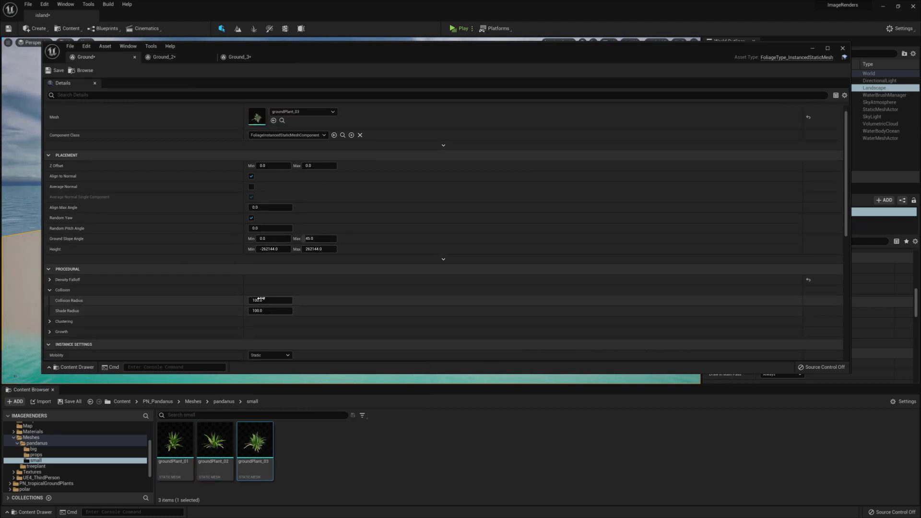
left_click(268, 301)
type("10")
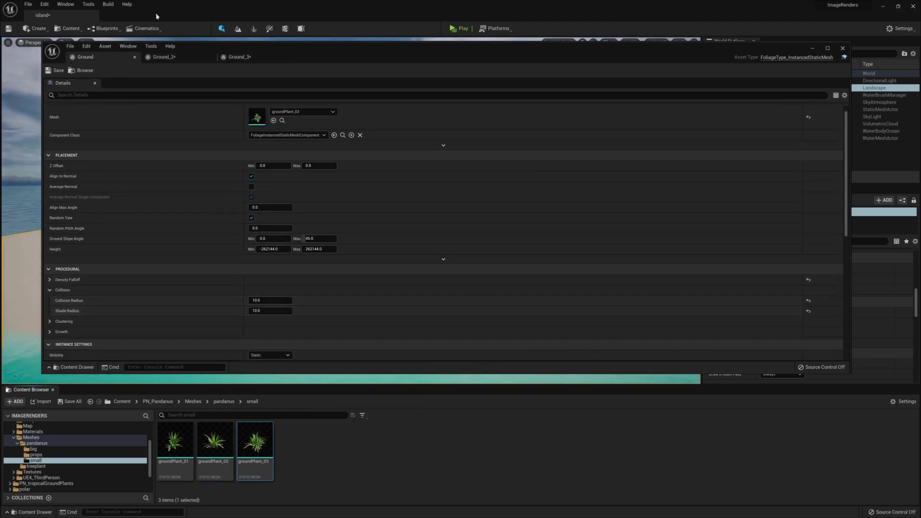
key("ctrl+s")
Step: Set the Collision Radius and Shade Radius of Ground_2 and Ground_3 to 10, save both and close the asset editor
left_click(163, 56)
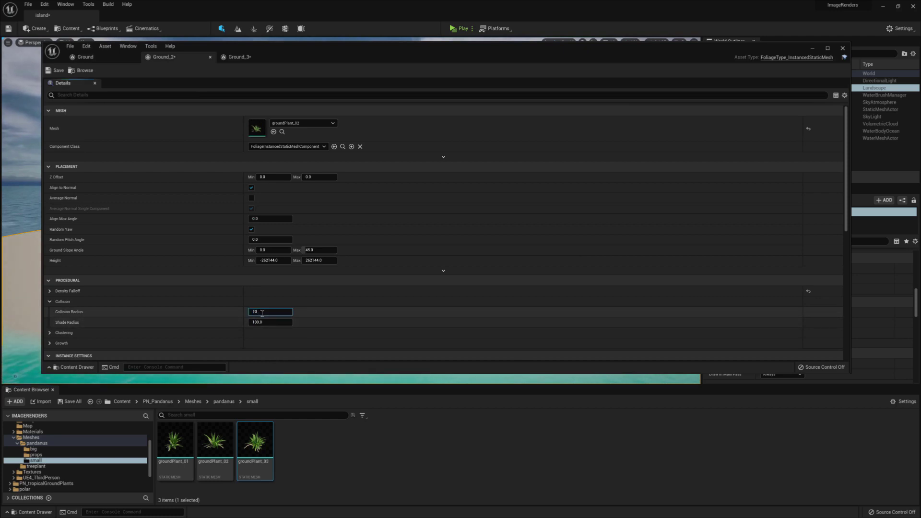
left_click(245, 58)
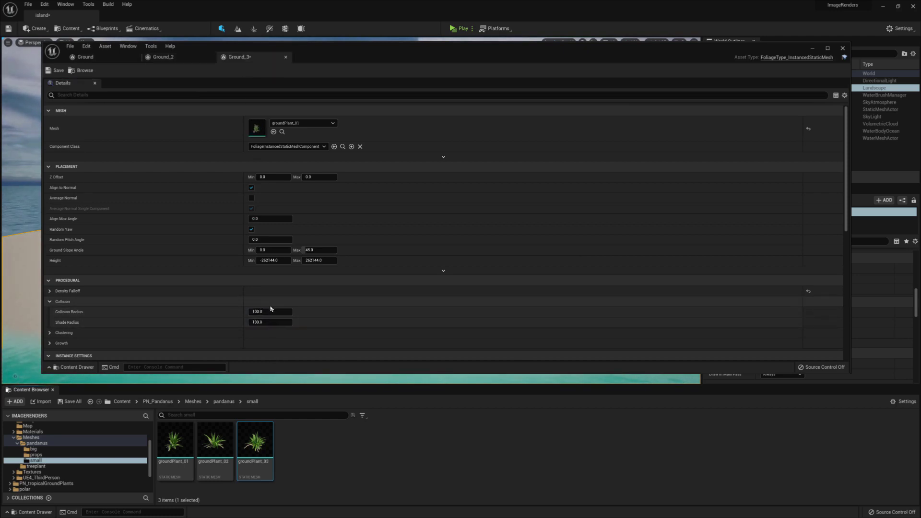
left_click(259, 310)
type("1")
left_click(274, 325)
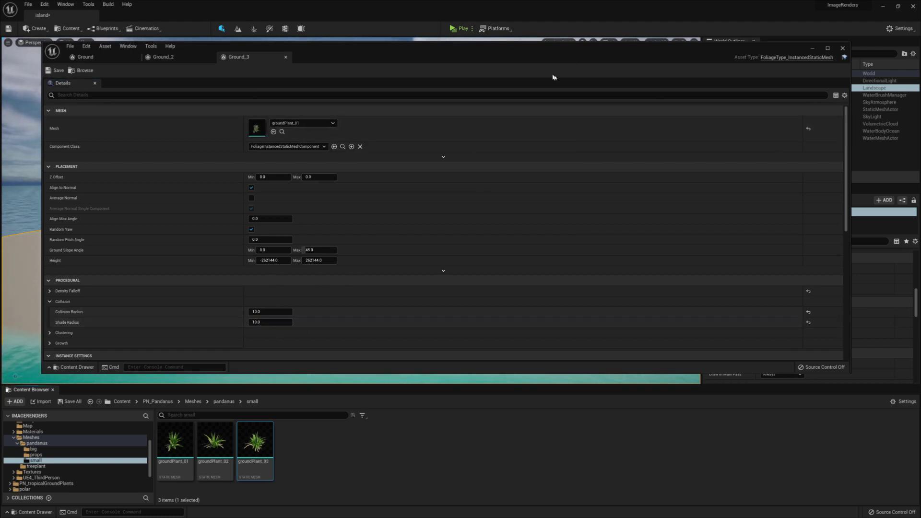
left_click(843, 49)
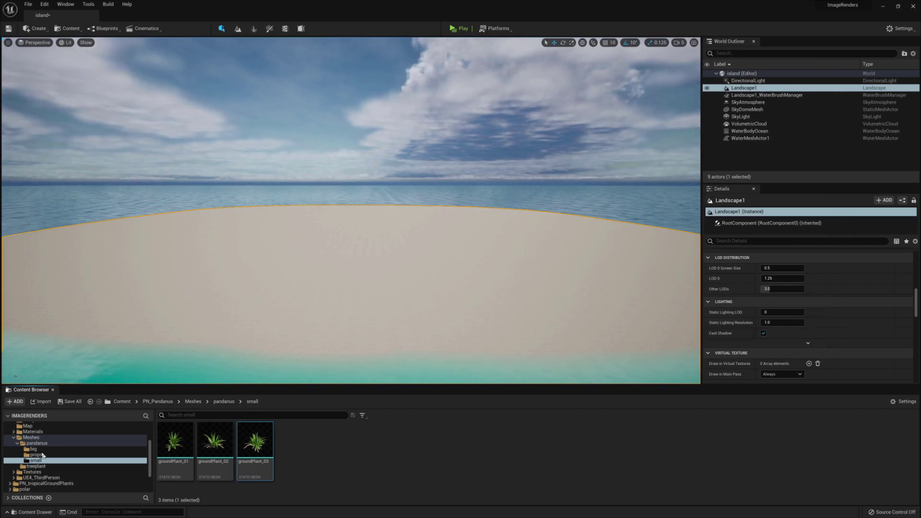
Step: Duplicate the Ground_3 foliage asset three times in the Procedural/Ground folder
scroll(44, 461, "down", 3)
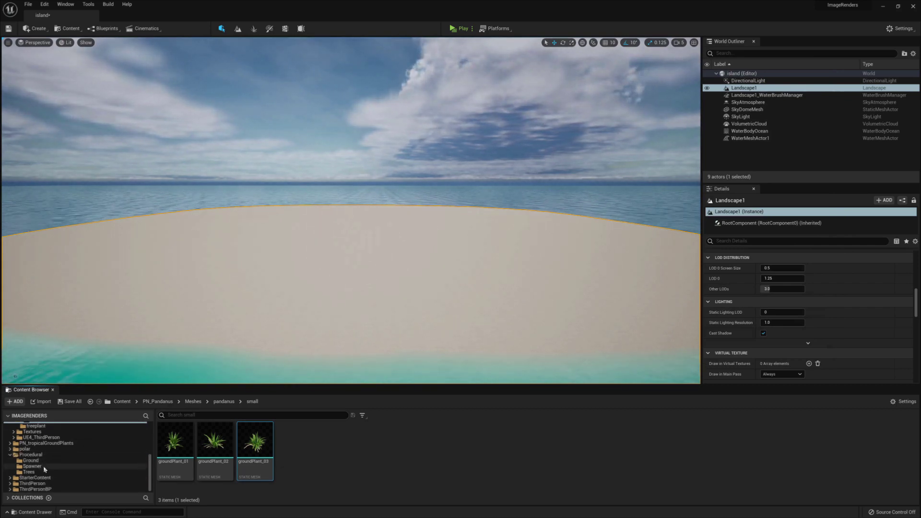
left_click(42, 461)
left_click(269, 462)
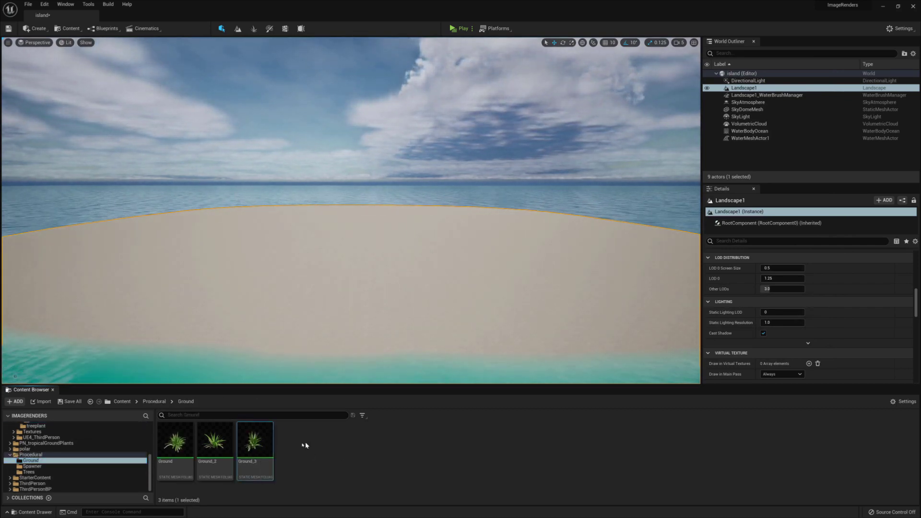
key("ctrl+d")
key("ctrl+d")
key("ctrl+d")
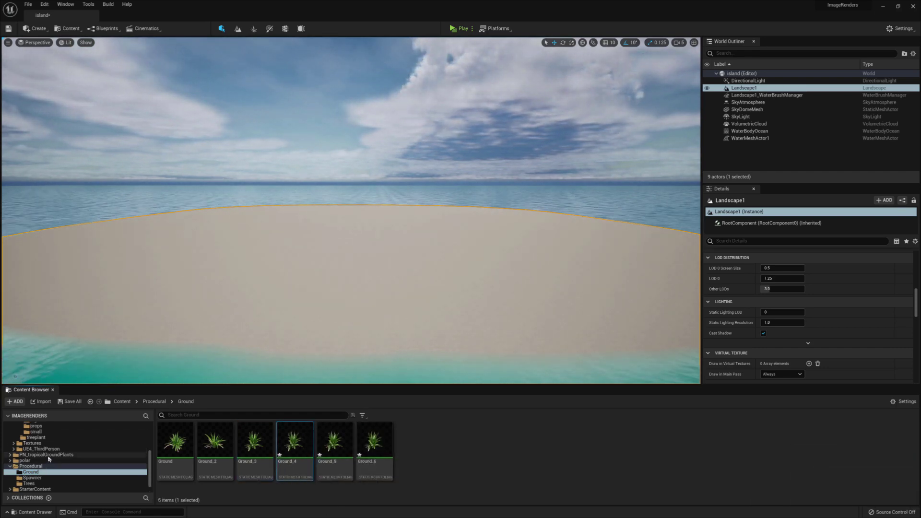
Step: Open the duplicated foliage assets Ground_4, Ground_5 and Ground_6 for editing
double_click(296, 448)
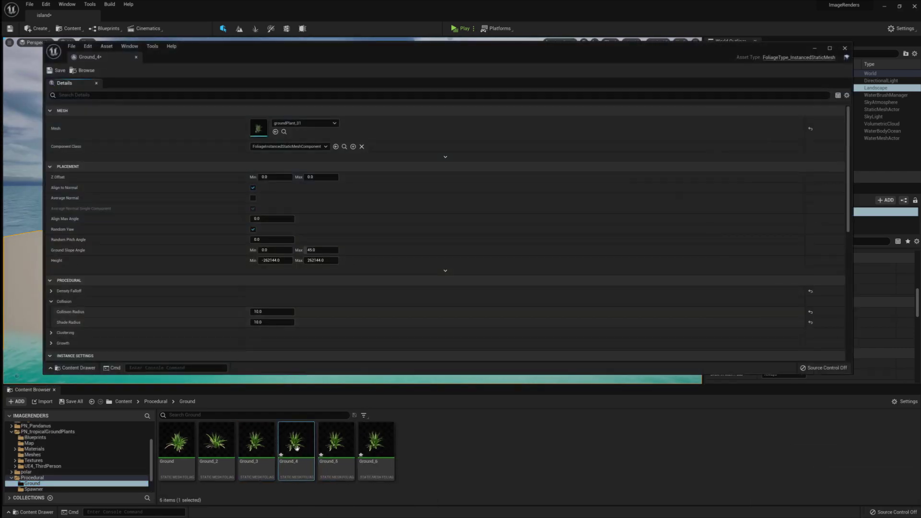
double_click(336, 443)
double_click(377, 447)
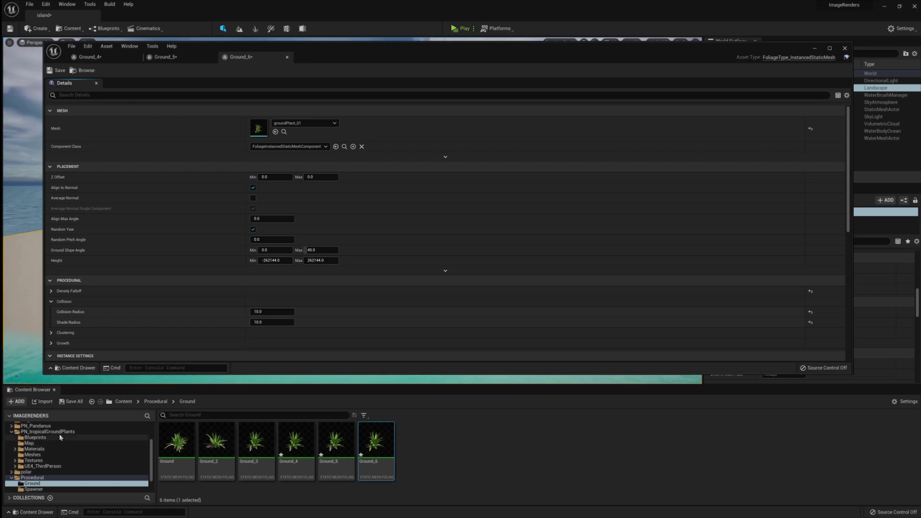
Step: Assign the PN_tropicalGroundPlants meshes tropicalPlant_04_01, tropicalPlant_04_02 and tropicalPlant_04_03 to Ground_6, Ground_5 and Ground_4 respectively, and save everything
left_click(32, 454)
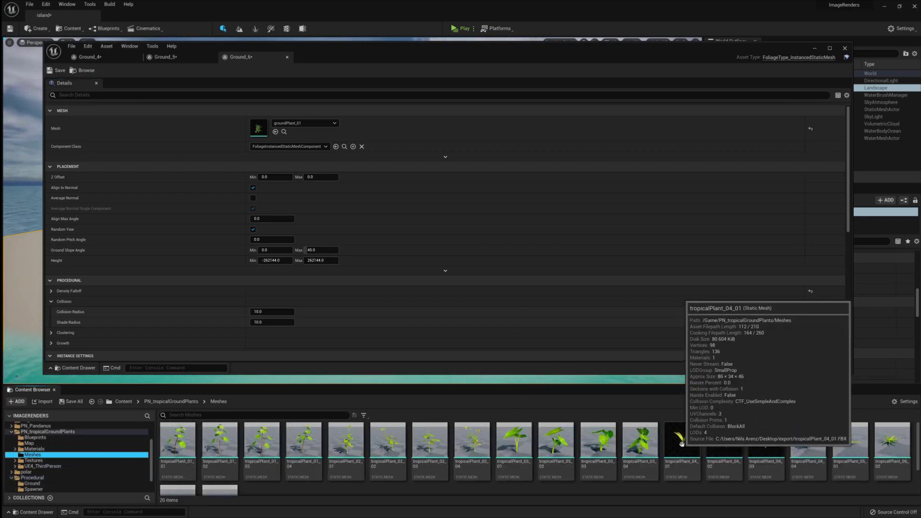
left_click_drag(681, 444, 270, 132)
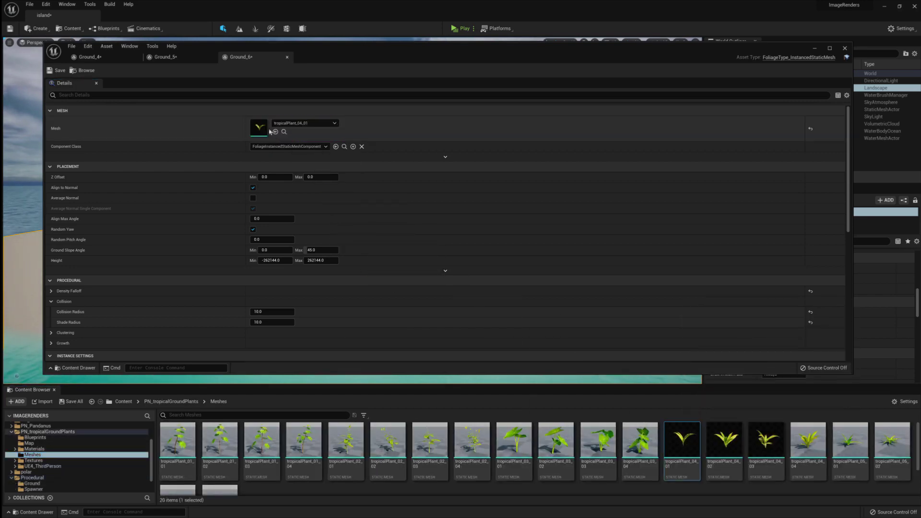
left_click(184, 60)
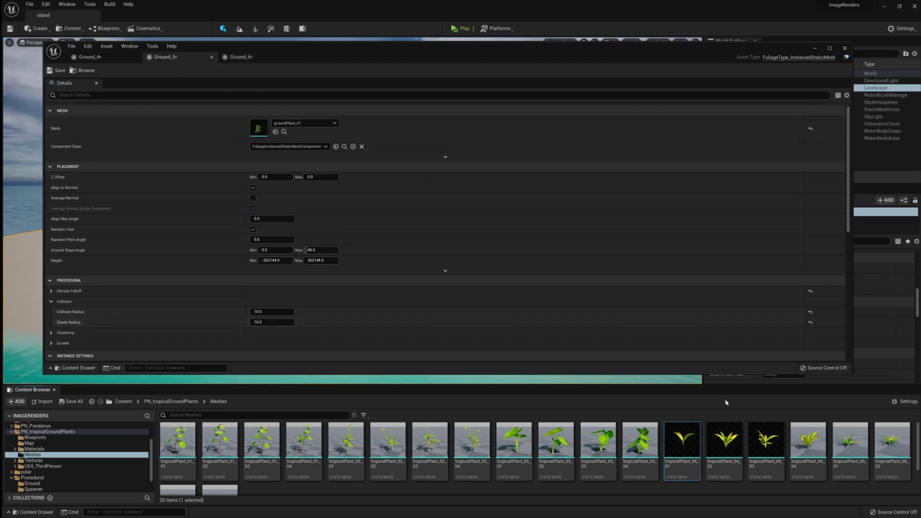
left_click_drag(724, 439, 269, 137)
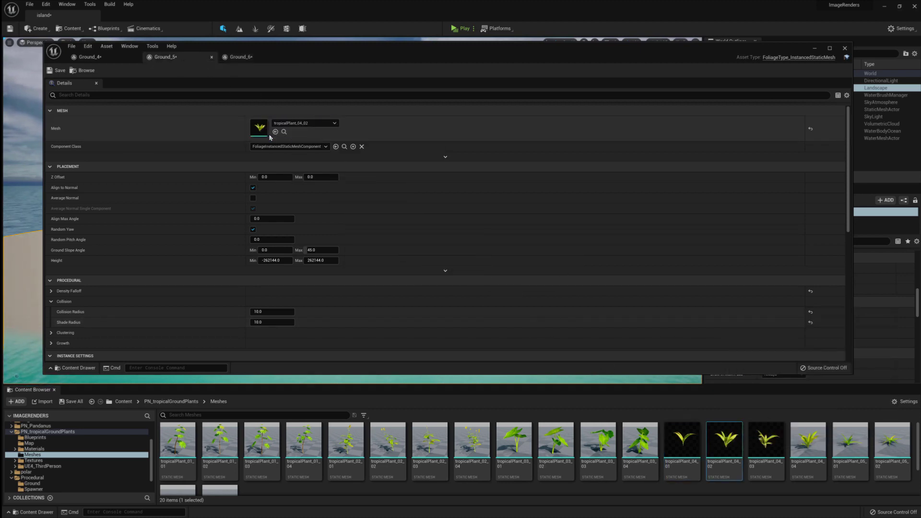
left_click(96, 57)
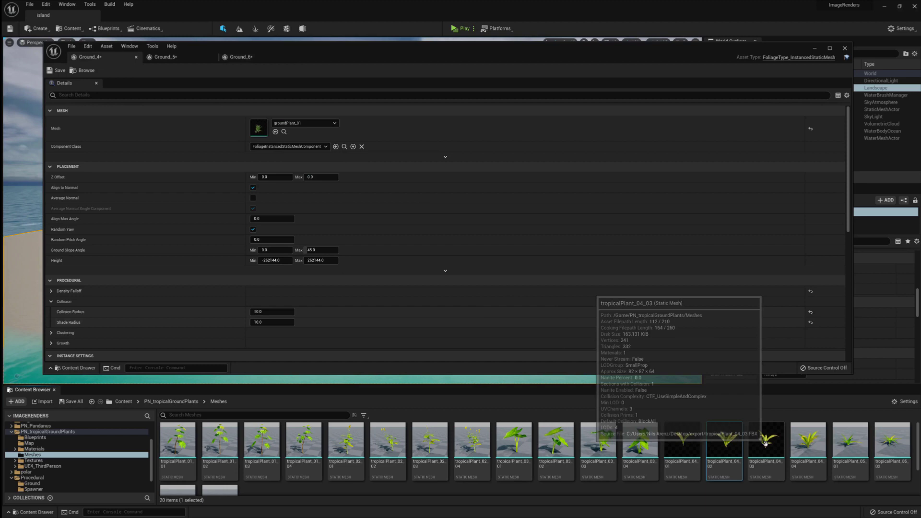
left_click_drag(766, 443, 278, 131)
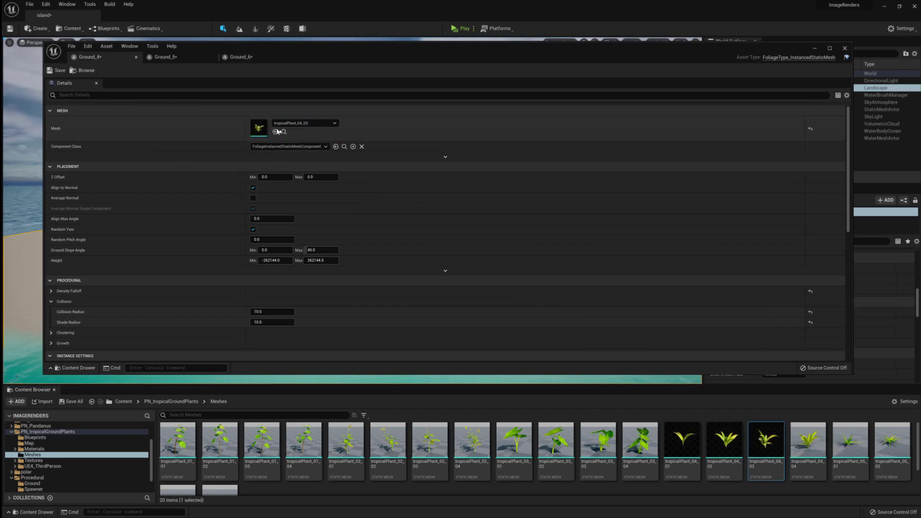
key("ctrl+shift+s")
Step: Create a Procedural Foliage Spawner named Ground_Spawner in the Procedural/Spawner folder
scroll(40, 468, "down", 2)
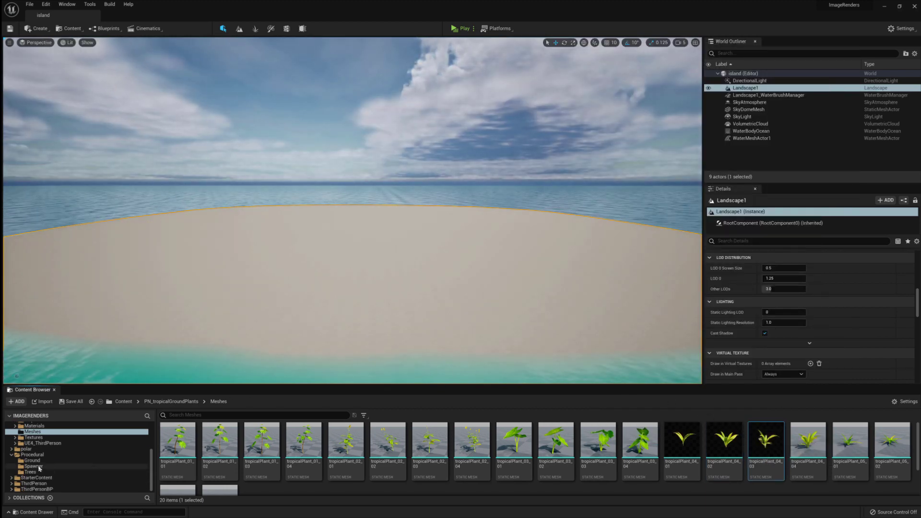
left_click(40, 468)
right_click(180, 444)
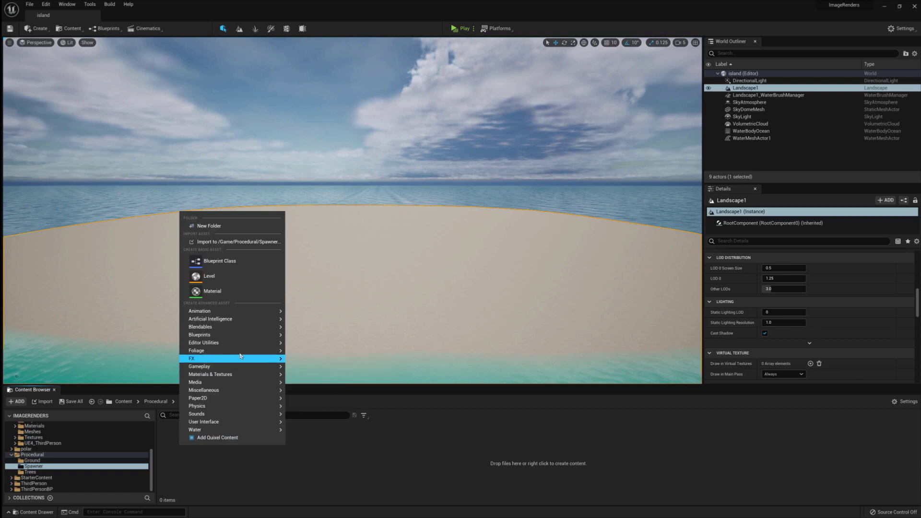
mouse_move(262, 350)
left_click(347, 386)
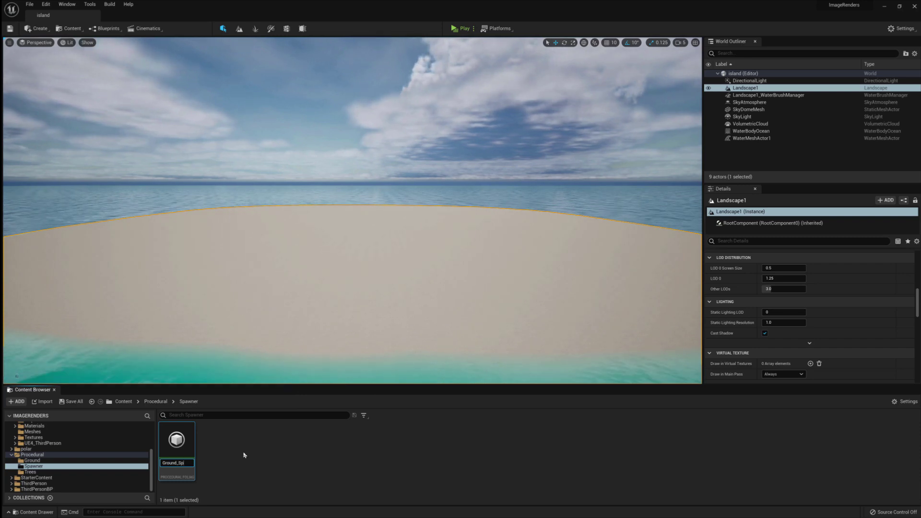
key("Return")
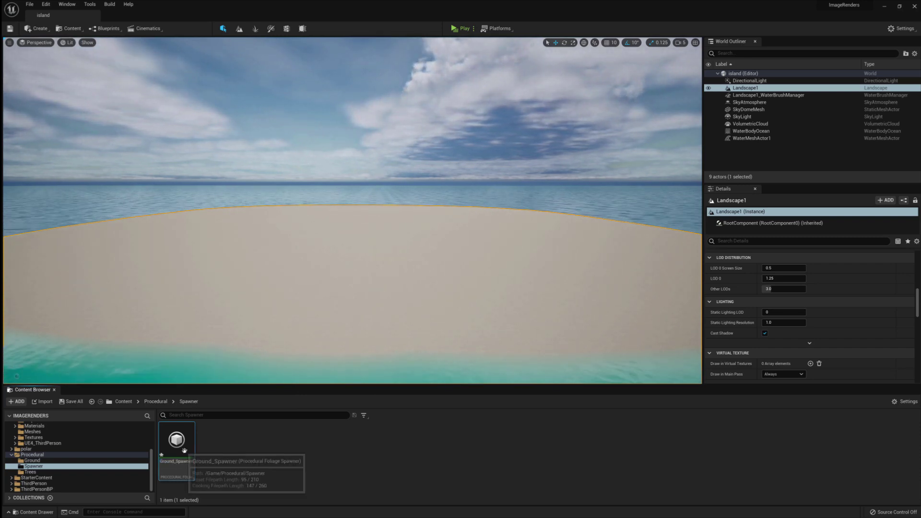
Step: Make a copy of Ground_Spawner named Tree_Spawner and open it for editing
key("ctrl+c")
key("ctrl+v")
right_click(221, 449)
left_click(248, 323)
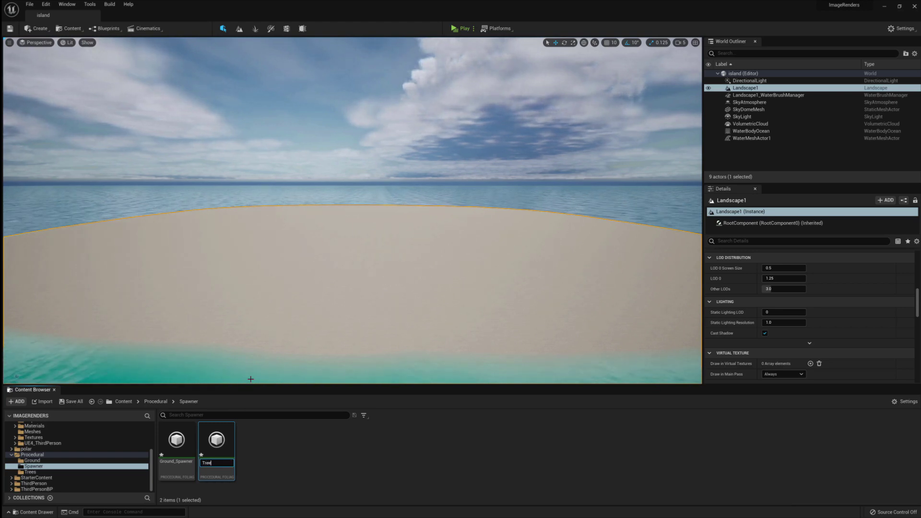
key("Return")
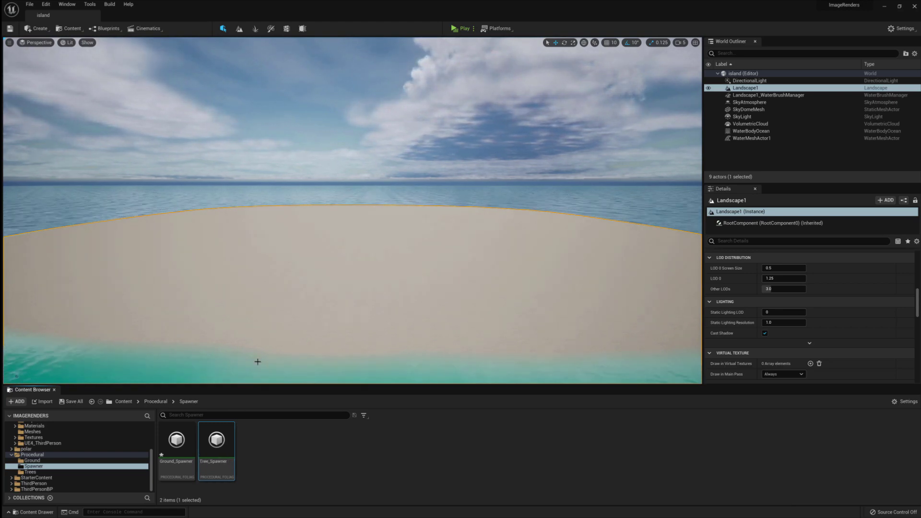
double_click(216, 443)
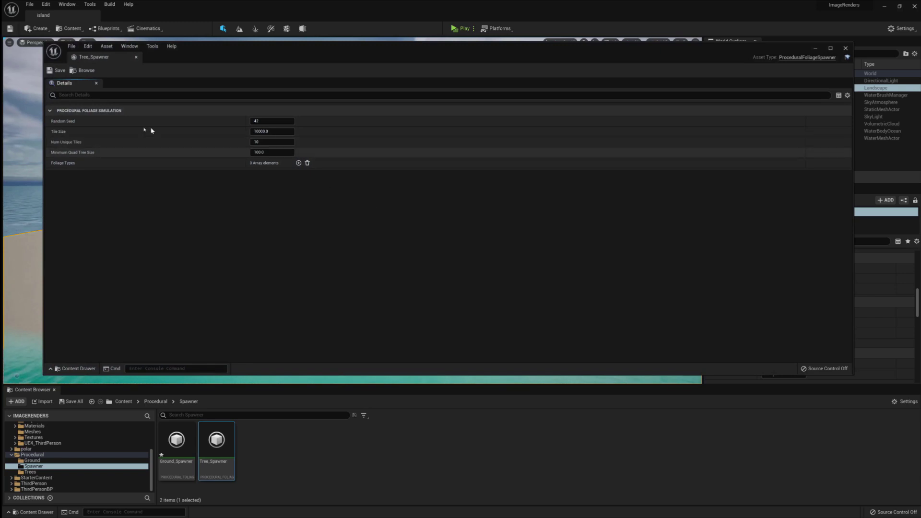
Step: Add eight empty foliage type entries to Tree_Spawner
left_click(299, 163)
left_click(298, 163)
left_click(298, 163)
left_click(299, 163)
left_click(298, 163)
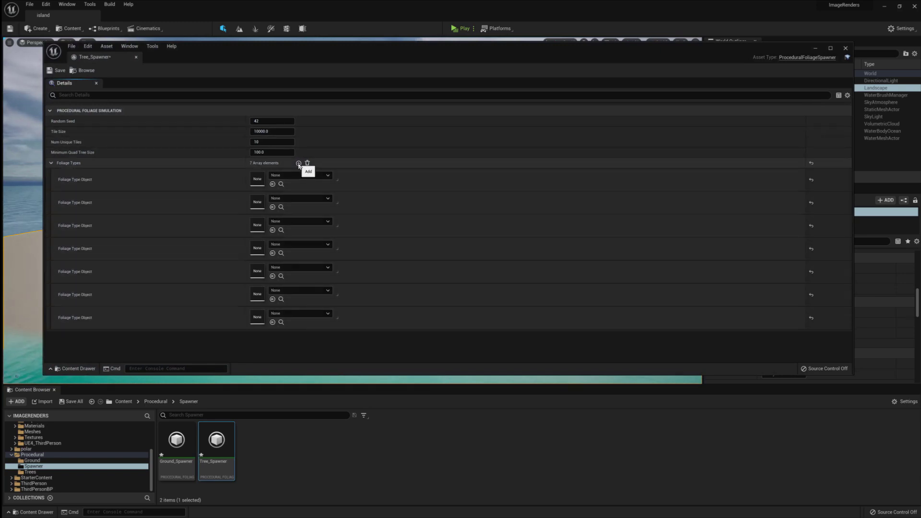
left_click(298, 163)
Step: Assign Tree, Tree_2, Tree_3, Tree_4 and Tree_5 from the Procedural/Trees folder to the first five foliage types of Tree_Spawner
left_click(30, 472)
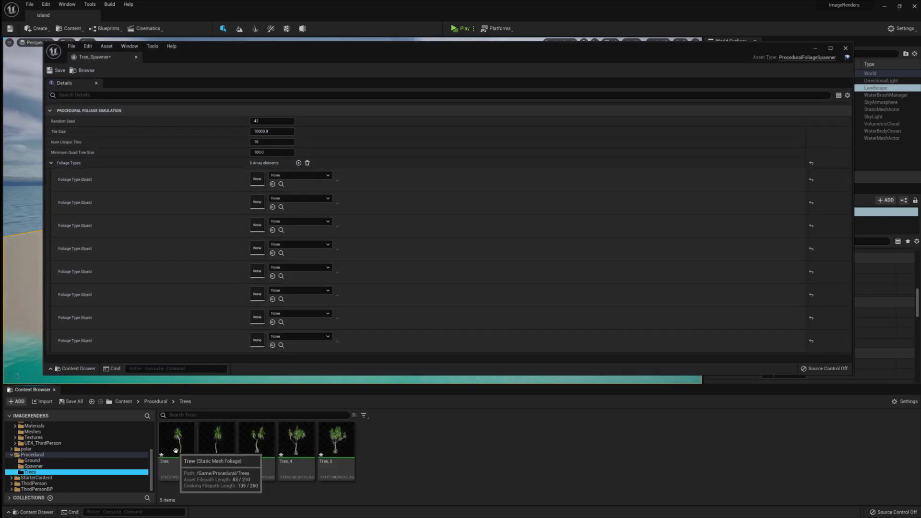
left_click_drag(176, 450, 259, 179)
left_click_drag(217, 439, 261, 202)
left_click(262, 422)
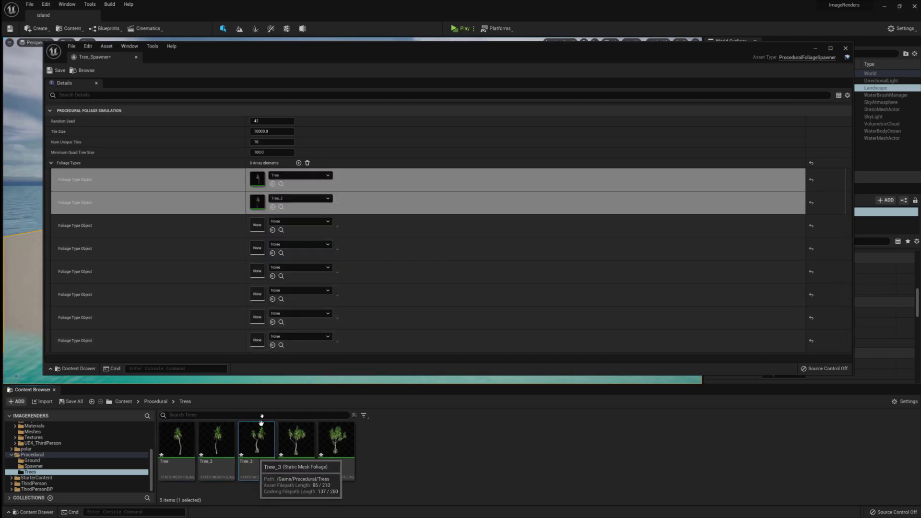
left_click_drag(262, 422, 259, 226)
left_click_drag(296, 439, 259, 250)
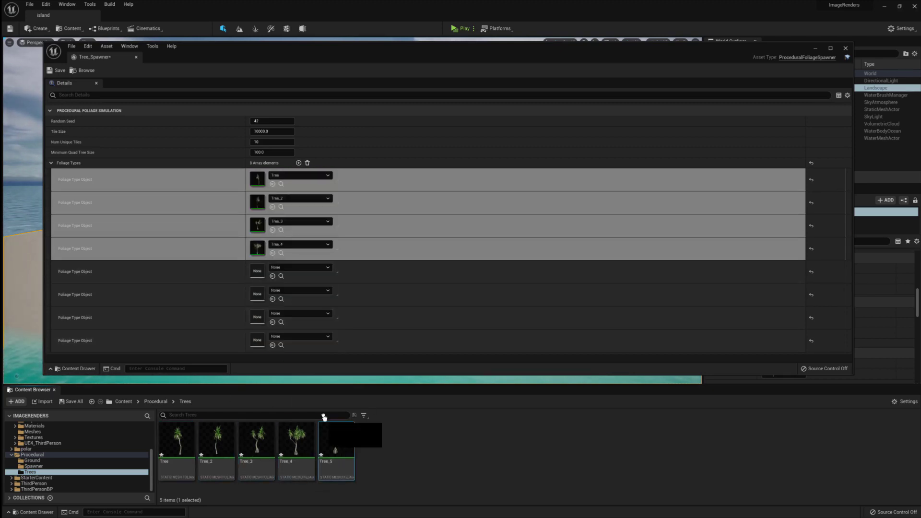
left_click_drag(324, 417, 259, 272)
Step: Fill the remaining three foliage types of Tree_Spawner with Ground, Ground_2 and Ground_3 from the Procedural/Ground folder
left_click(32, 460)
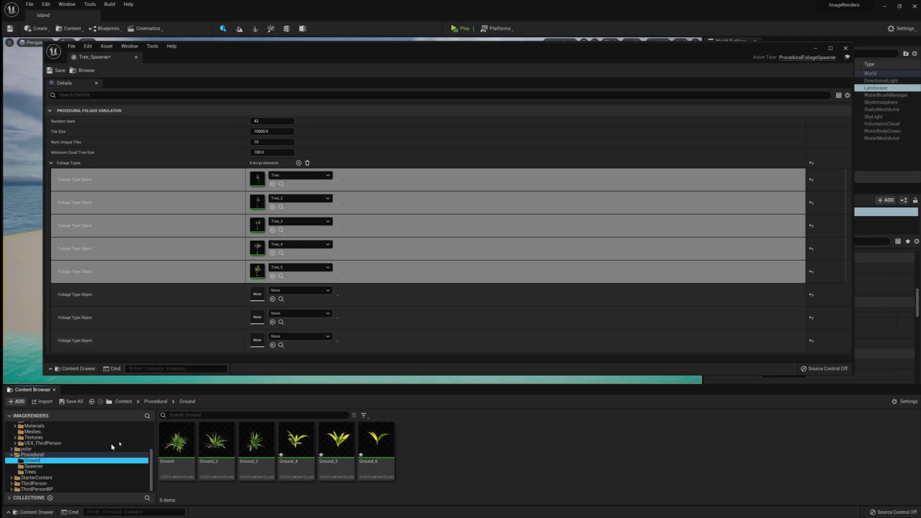
left_click_drag(177, 439, 259, 294)
left_click_drag(216, 439, 258, 331)
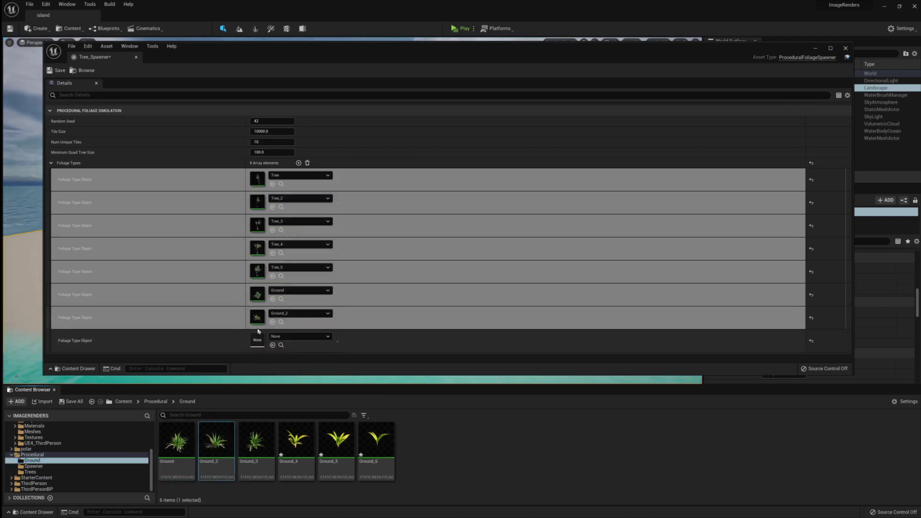
left_click_drag(256, 438, 262, 344)
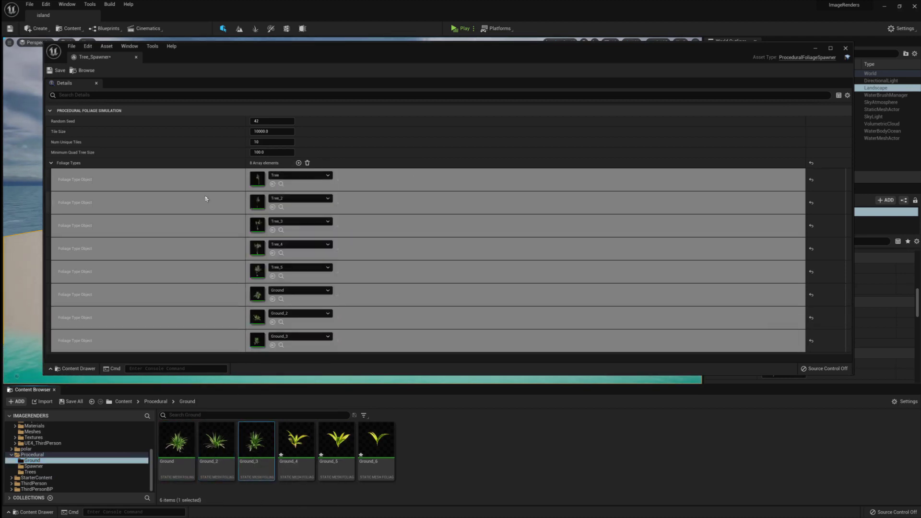
Step: Open Ground_Spawner for editing and add three empty foliage type entries to it
left_click(30, 466)
double_click(177, 439)
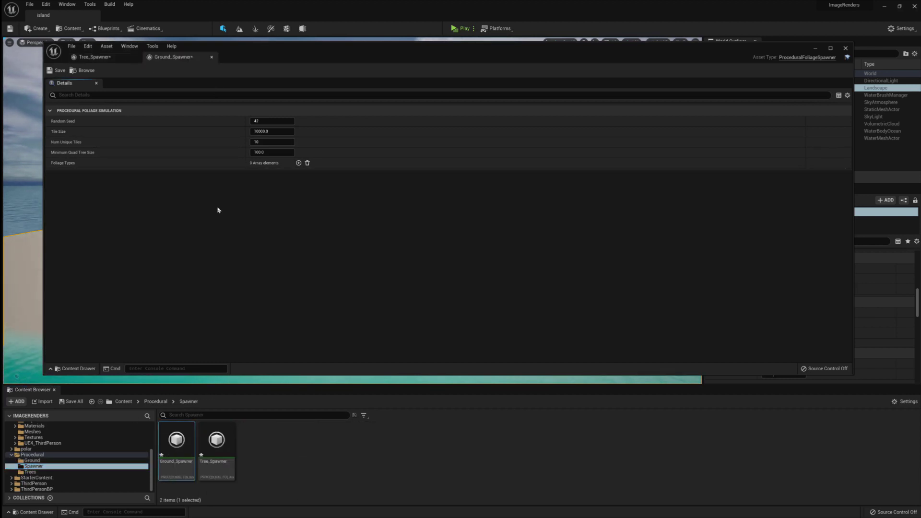
left_click(298, 163)
left_click(298, 163)
left_click(298, 163)
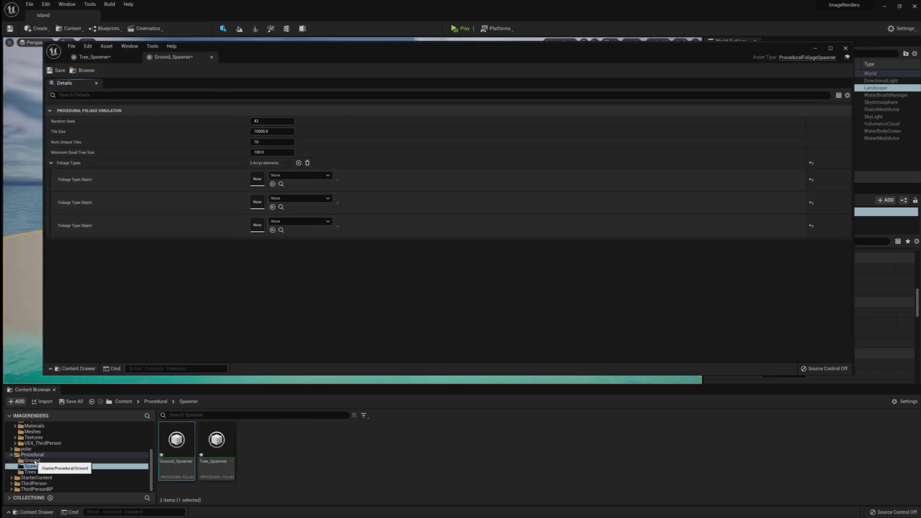
Step: Assign Ground_4, Ground_5 and Ground_6 to the three foliage types of Ground_Spawner in that order
left_click(32, 461)
left_click_drag(296, 439, 261, 182)
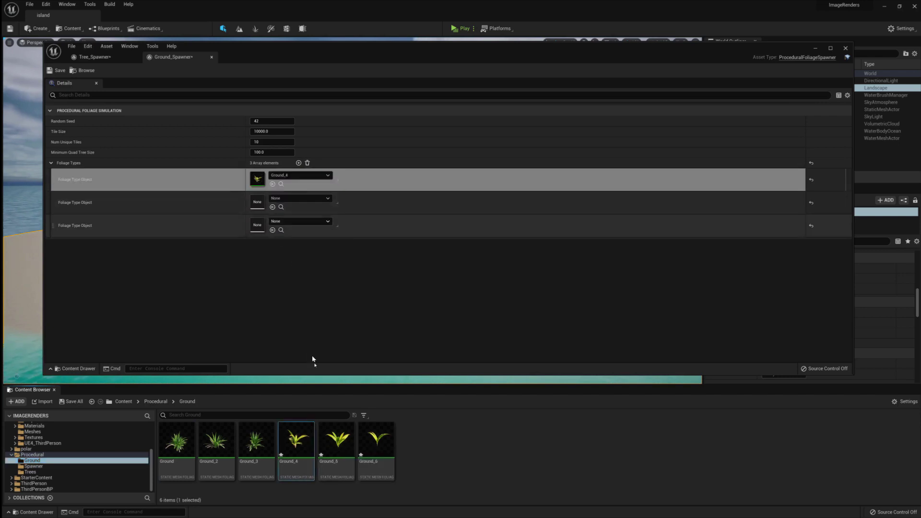
left_click_drag(336, 439, 261, 204)
left_click_drag(376, 439, 265, 229)
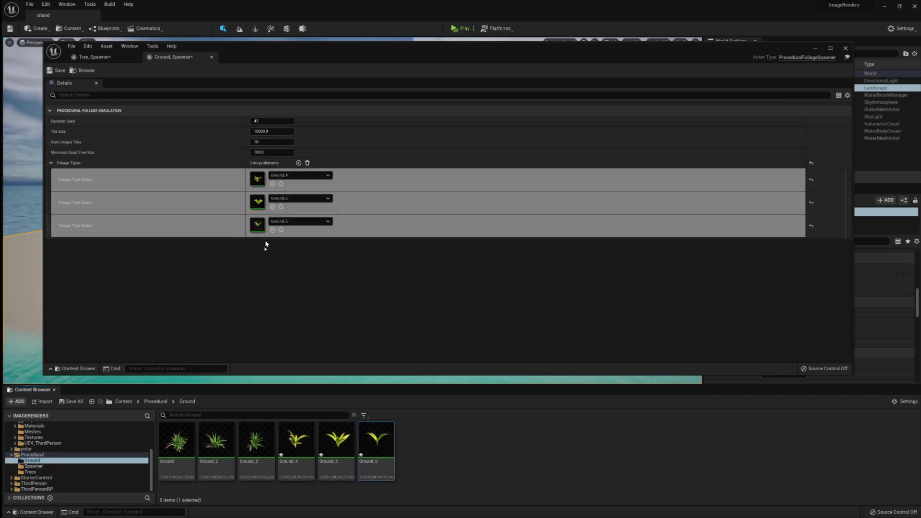
left_click(266, 141)
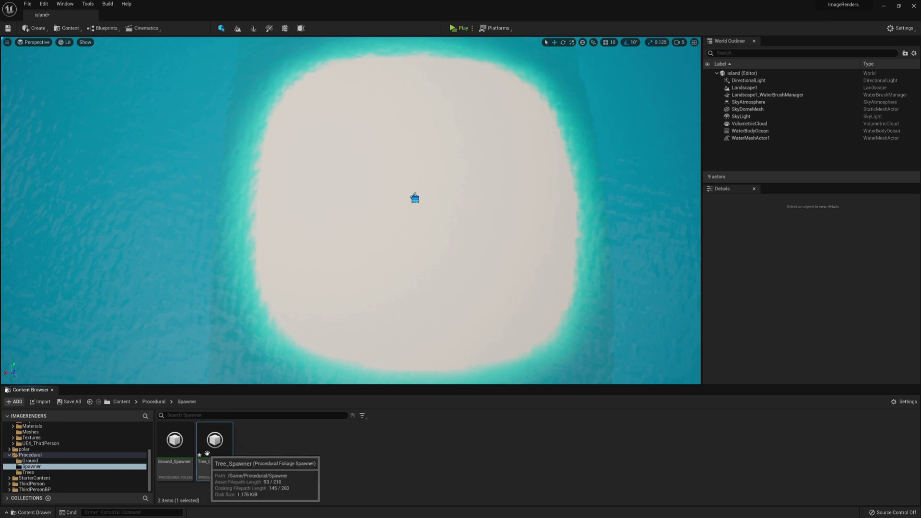
Step: Place Tree_Spawner at the middle of the island and give it a cylinder brush with outer radius 7500 and 24 sides
left_click_drag(413, 209, 413, 209)
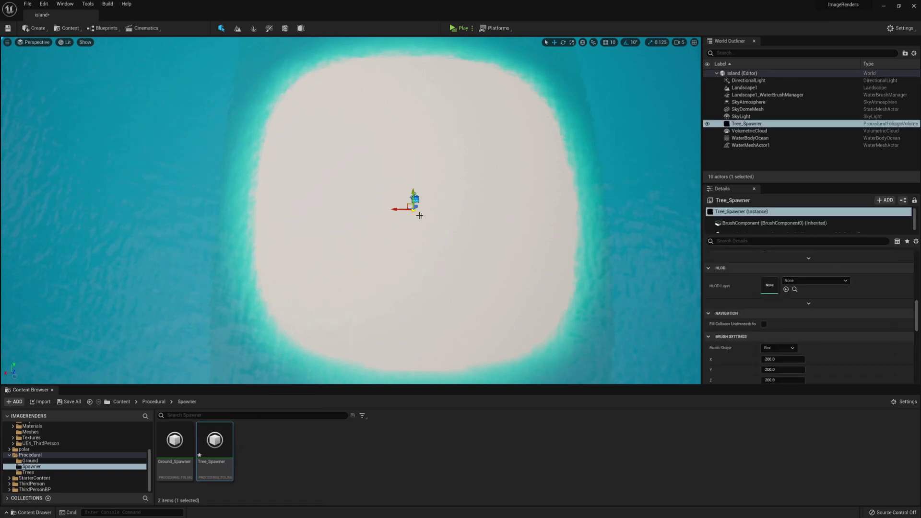
left_click(792, 348)
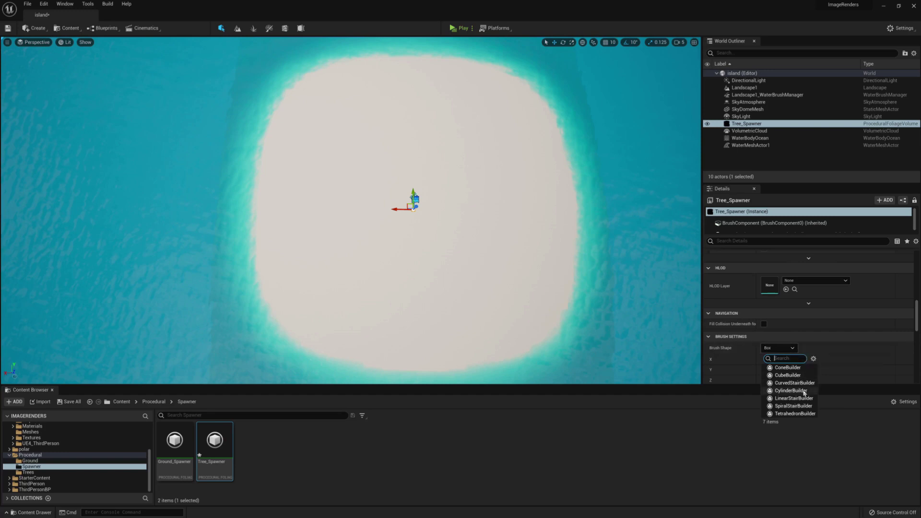
left_click(790, 390)
scroll(787, 369, "down", 2)
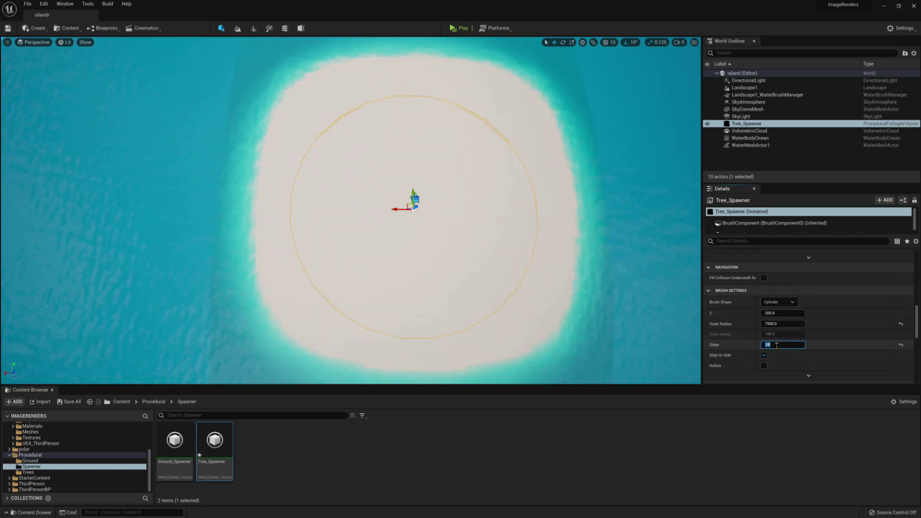
Step: Centre the Tree_Spawner volume on the island, adjust its Z location, and resimulate its foliage
left_click_drag(414, 192, 413, 182)
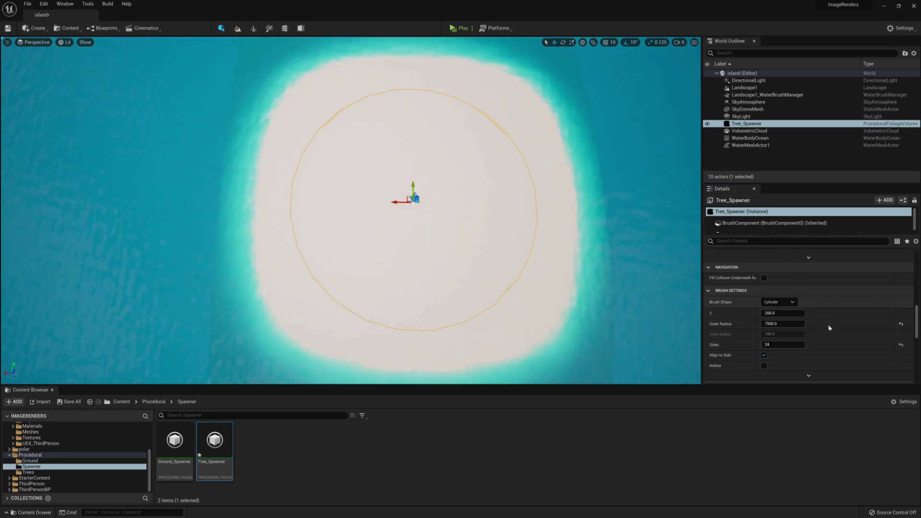
scroll(830, 331, "down", 5)
scroll(834, 331, "up", 6)
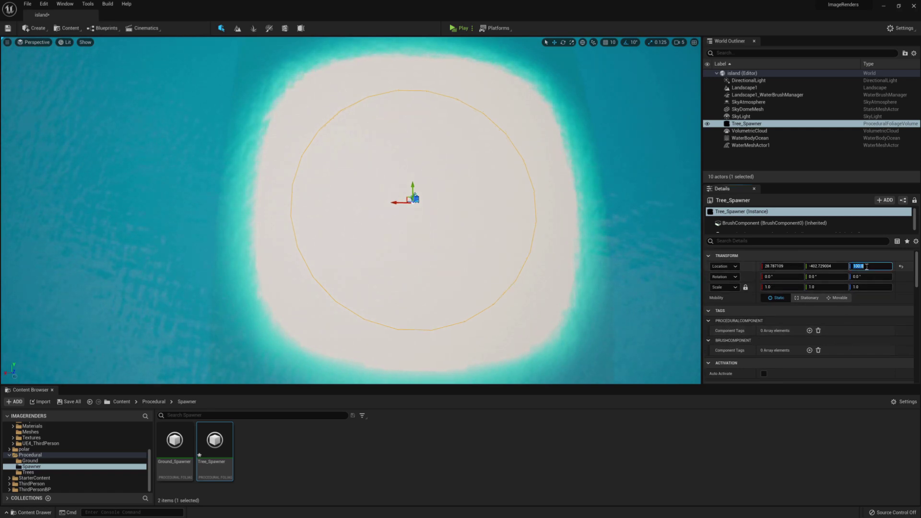
scroll(826, 348, "down", 4)
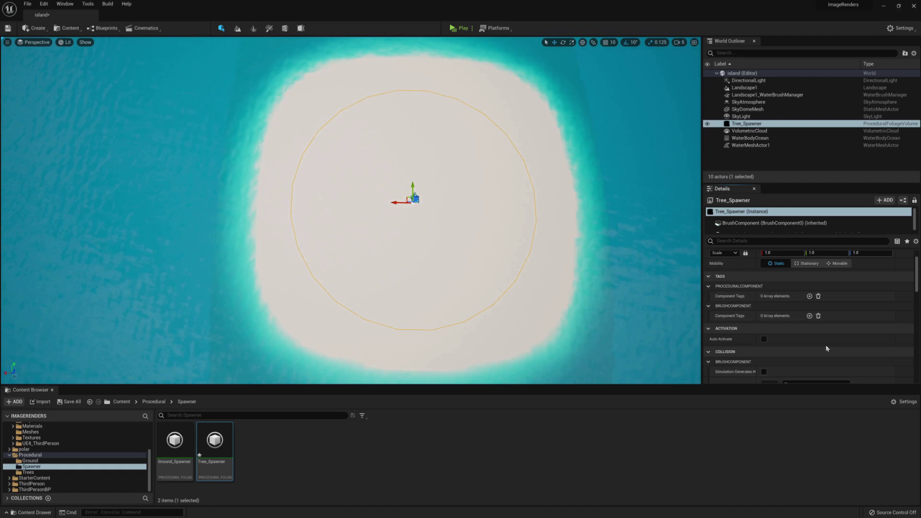
scroll(827, 349, "down", 4)
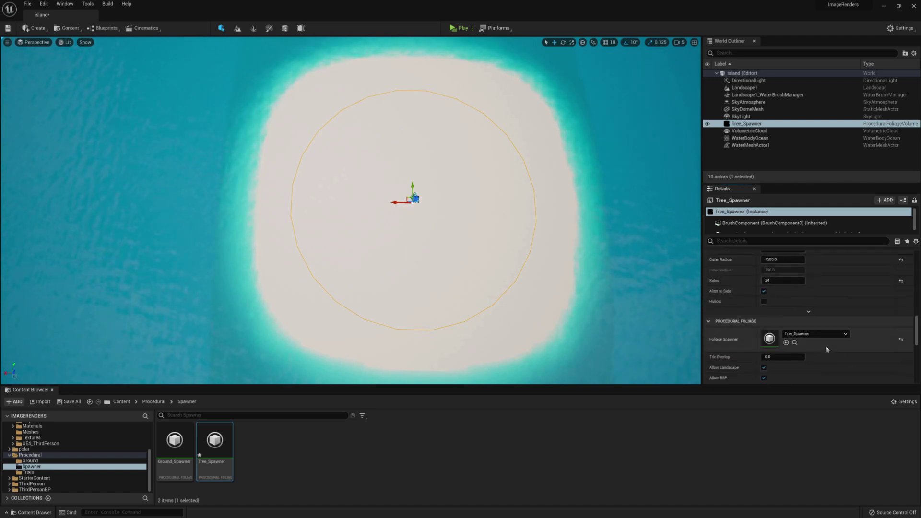
left_click(780, 329)
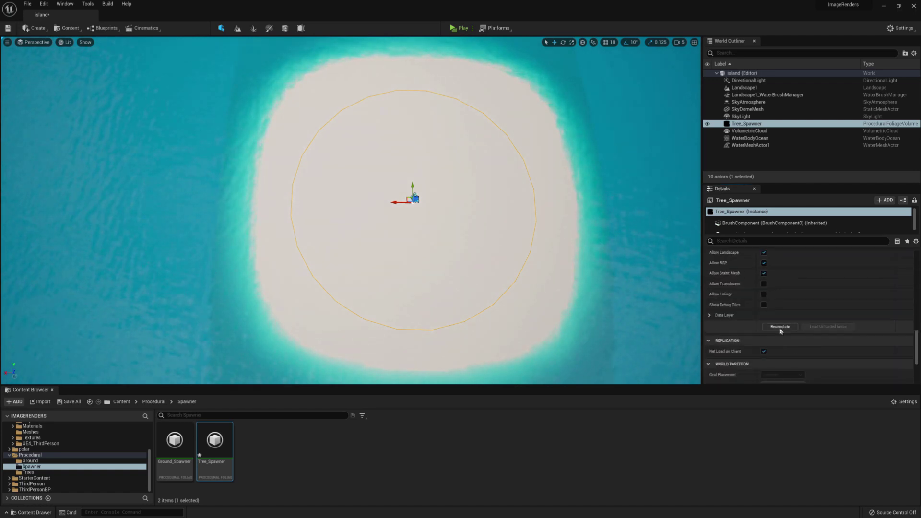
Step: Place Ground_Spawner at the island's centre and give it a cylinder brush with outer radius 8000 and 24 sides
scroll(432, 216, "up", 2)
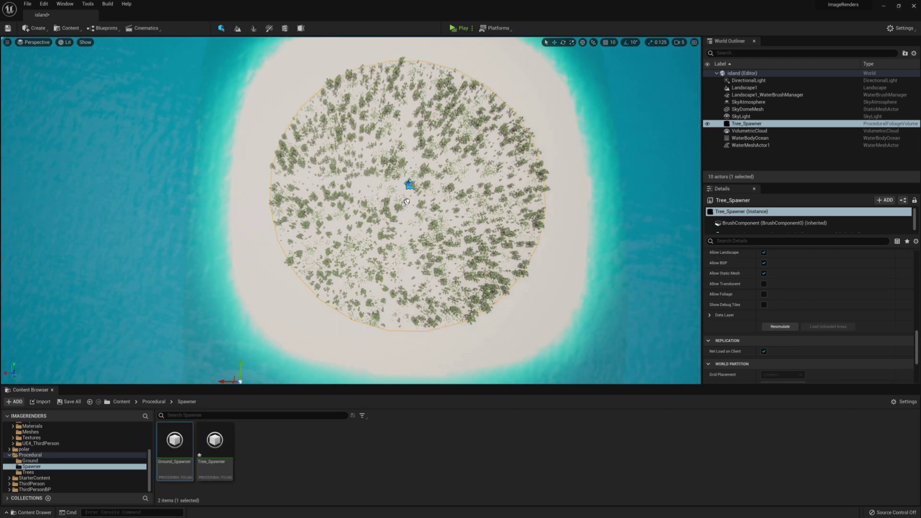
left_click_drag(175, 441, 408, 192)
scroll(787, 310, "up", 4)
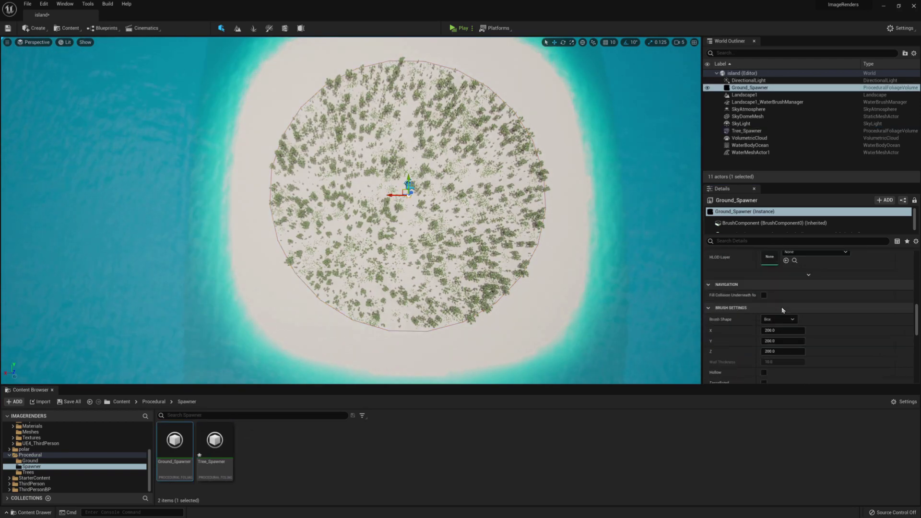
left_click(780, 319)
left_click(791, 362)
left_click(801, 340)
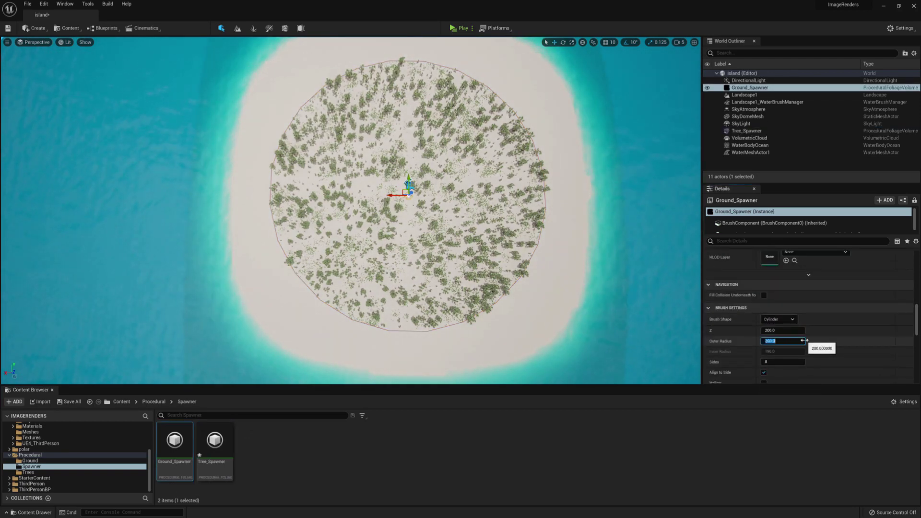
left_click(774, 363)
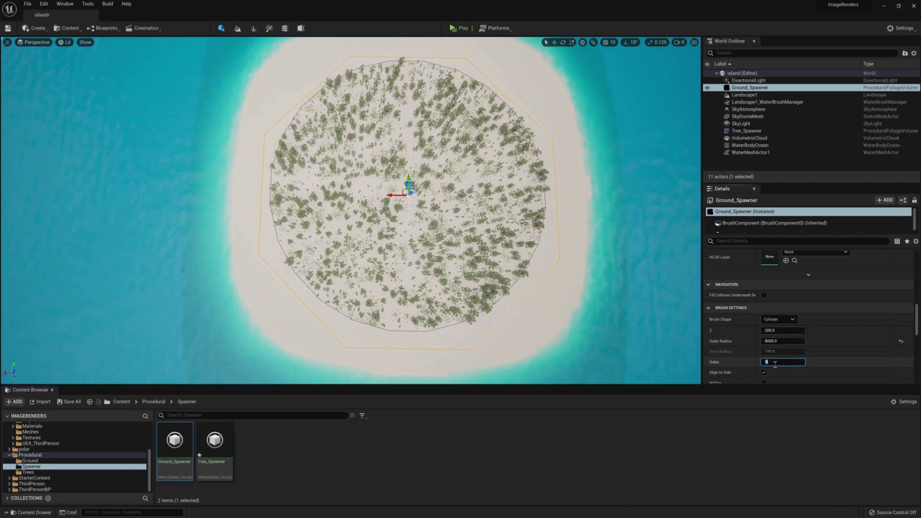
key("Return")
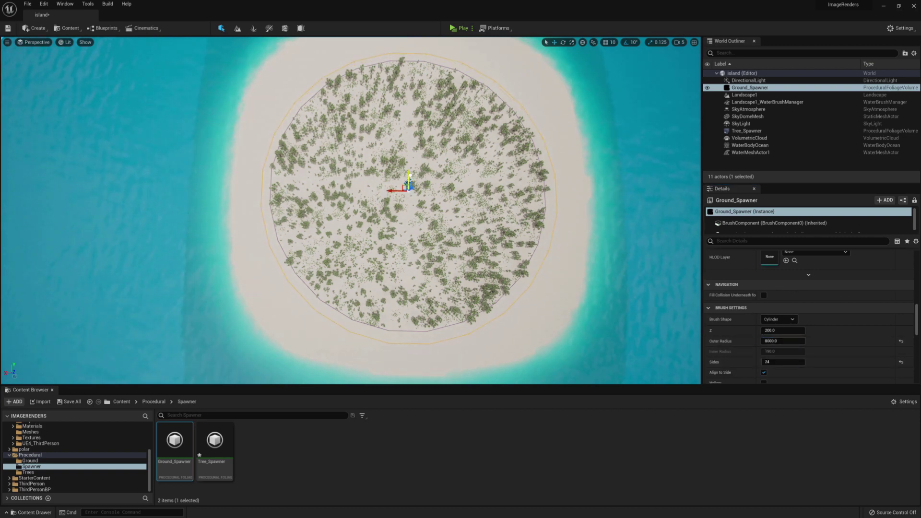
Step: Adjust the Z location of the Ground_Spawner volume and resimulate its foliage
scroll(870, 266, "up", 5)
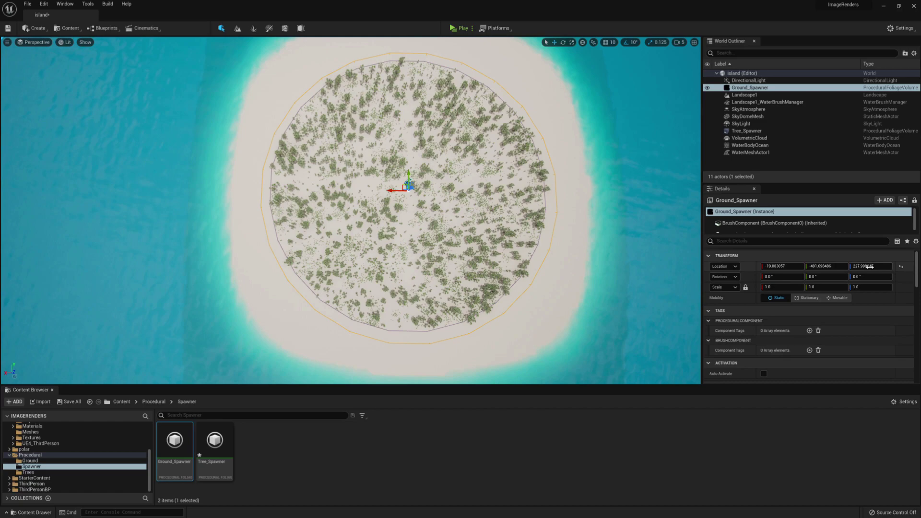
scroll(911, 280, "down", 10)
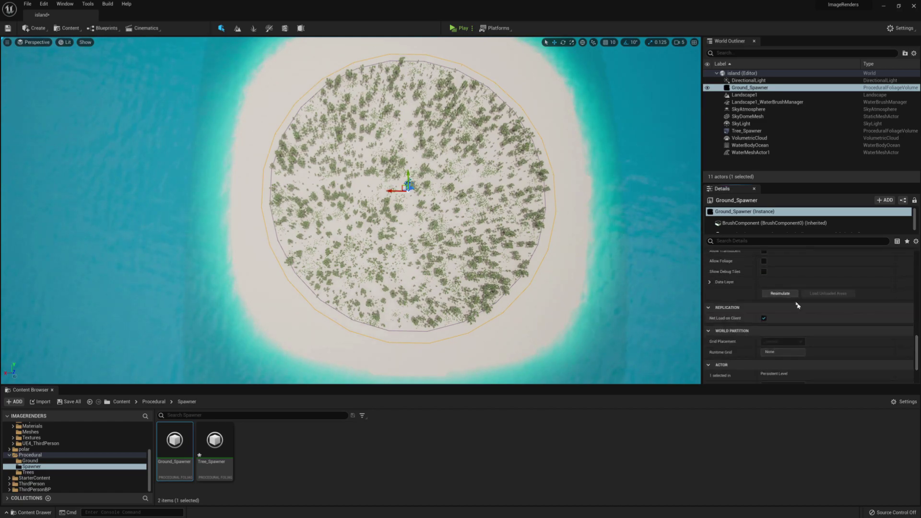
left_click(779, 293)
Step: Run the level in a standalone preview and move the character through the island to inspect the spawned trees and plants
right_click_drag(457, 261, 457, 163)
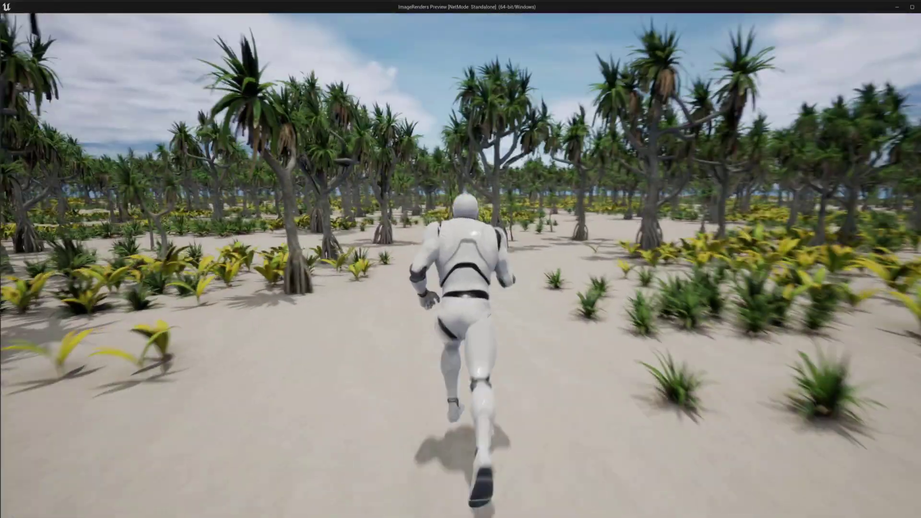
key("w")
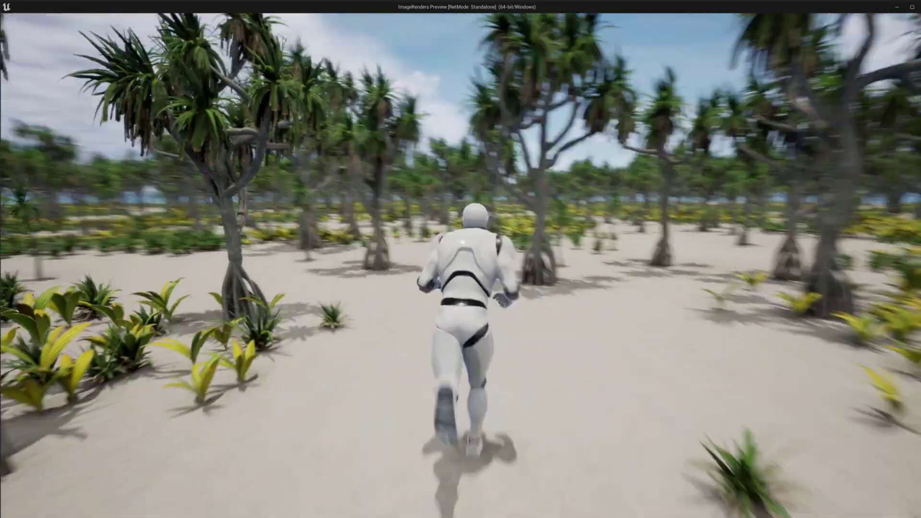
key("w")
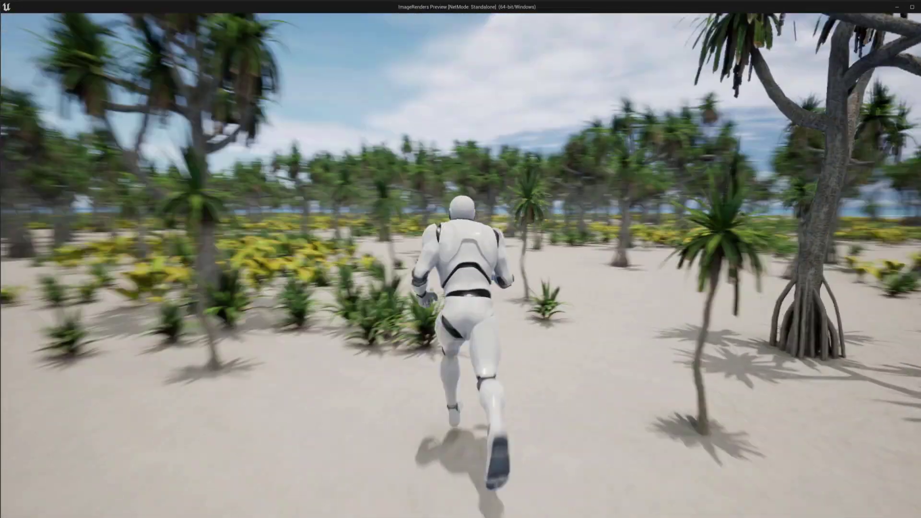
key("w")
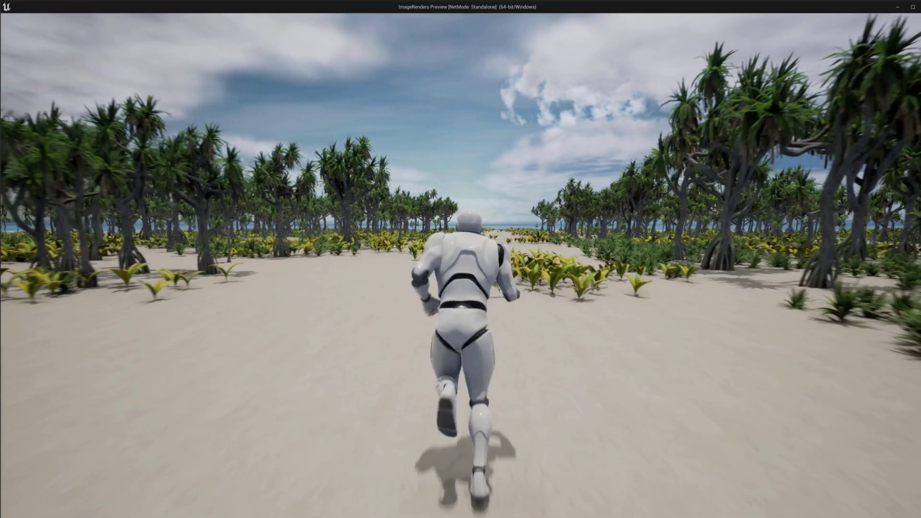
key("w")
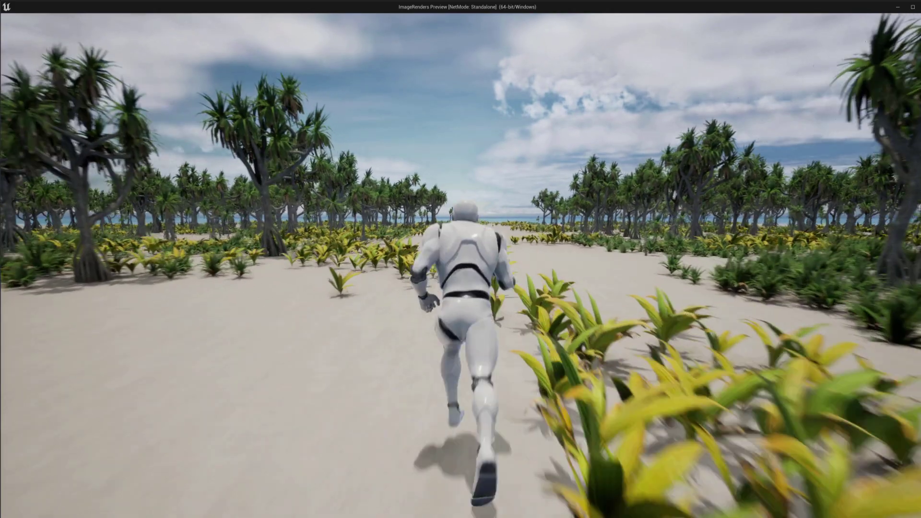